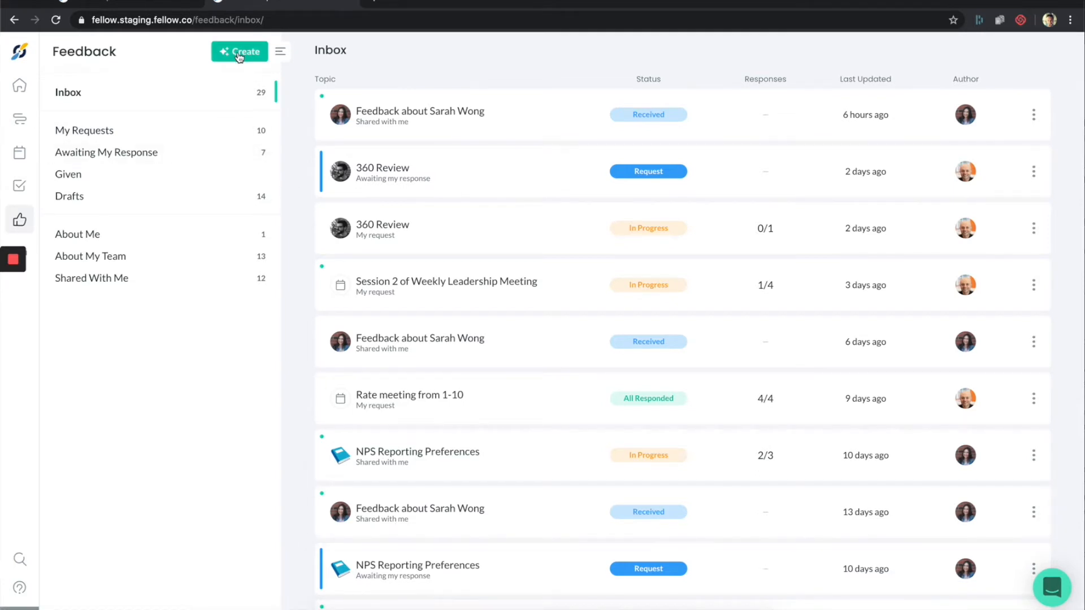
# Create a new feedback draft of the type "Give feedback" and address it to the second suggested colleague
pyautogui.click(239, 56)
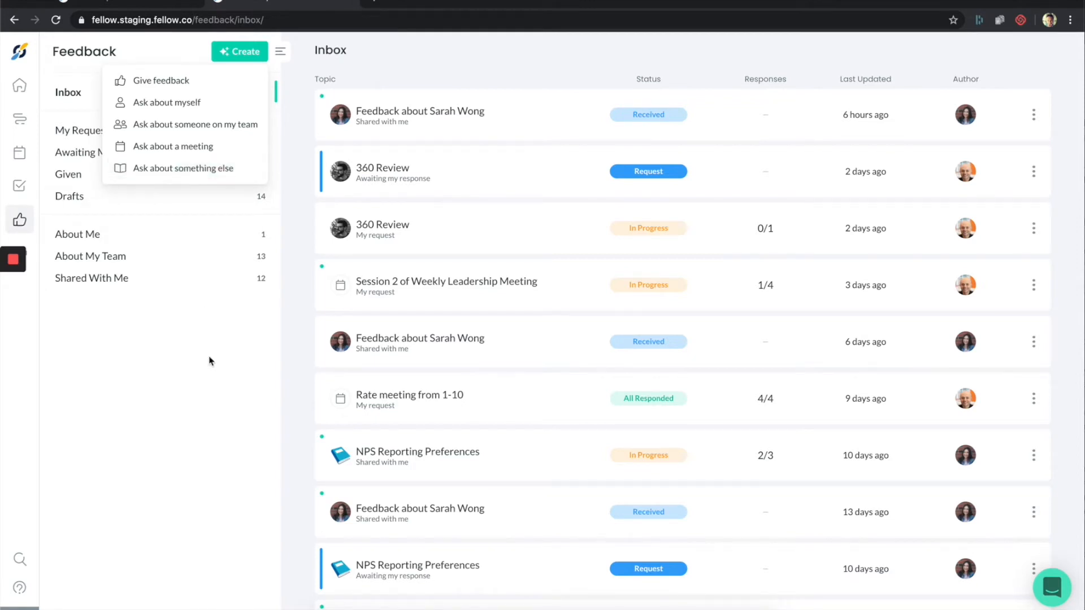
pyautogui.click(163, 81)
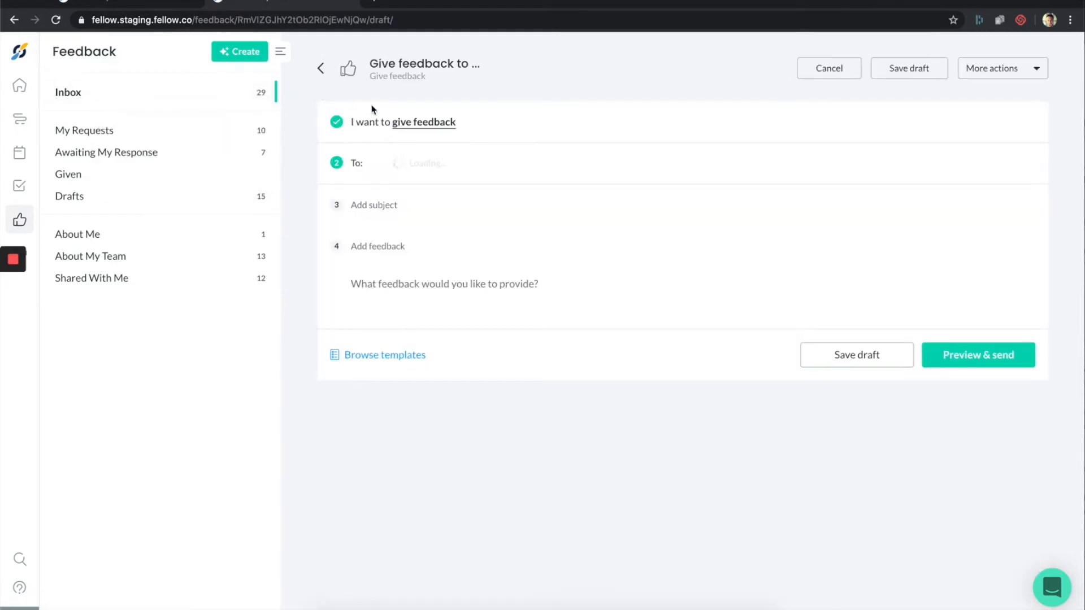
pyautogui.click(418, 162)
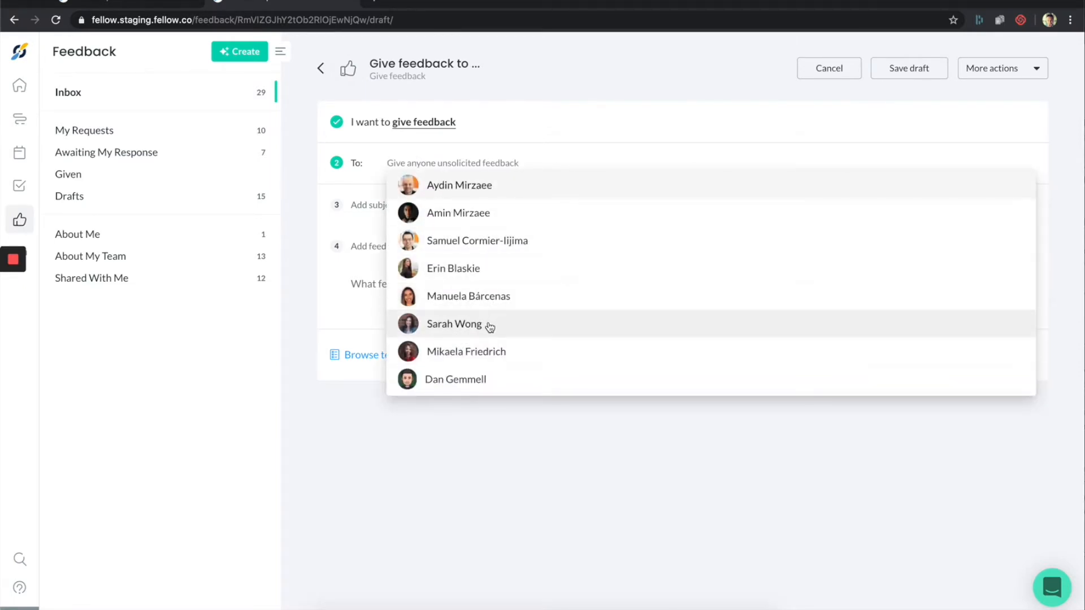
pyautogui.click(472, 224)
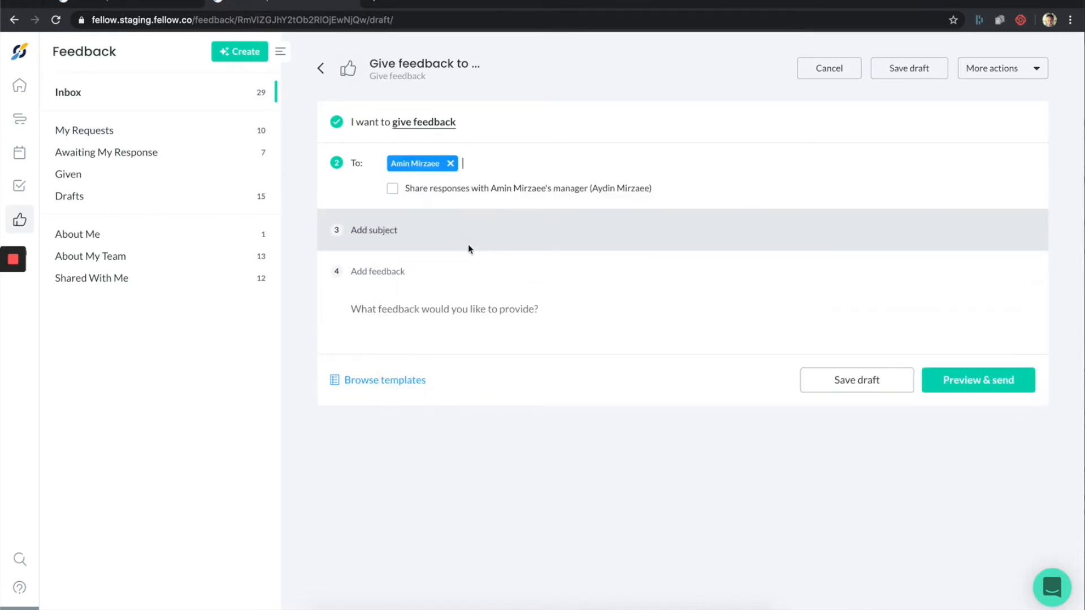
# Enter "New project you worked on" as the subject and "Great work on the project!" as the feedback text
pyautogui.click(439, 235)
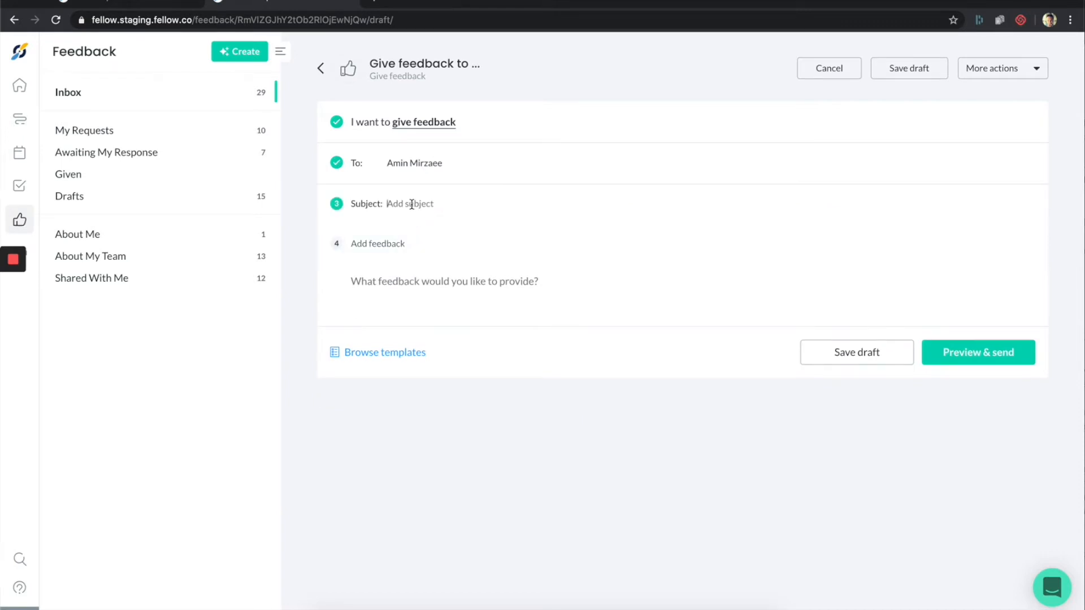
pyautogui.write('New project you worked on')
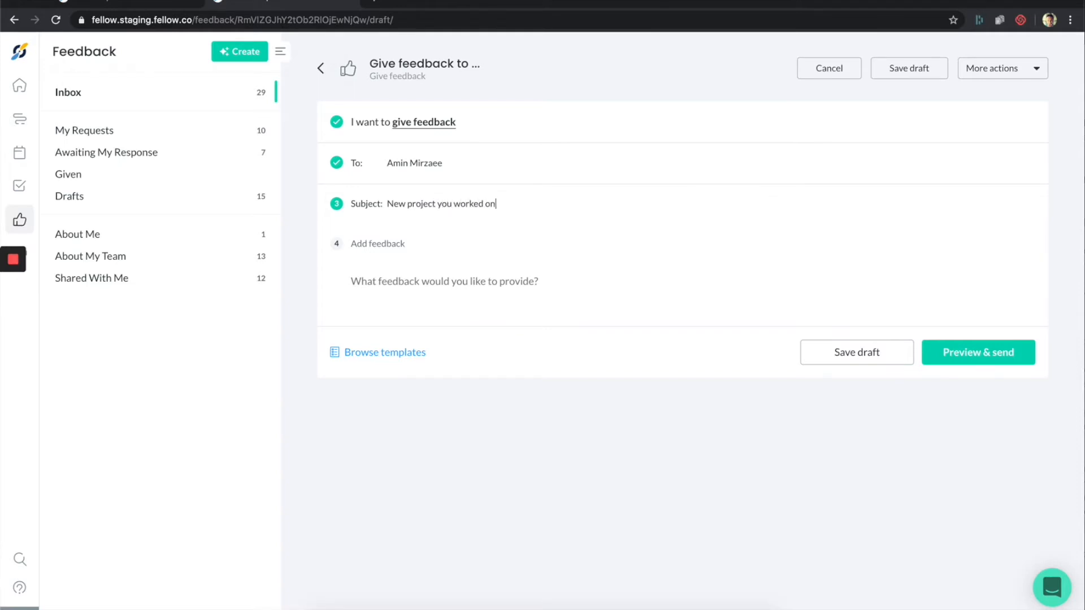
pyautogui.click(385, 279)
pyautogui.click(390, 281)
pyautogui.write('Great work on the project!')
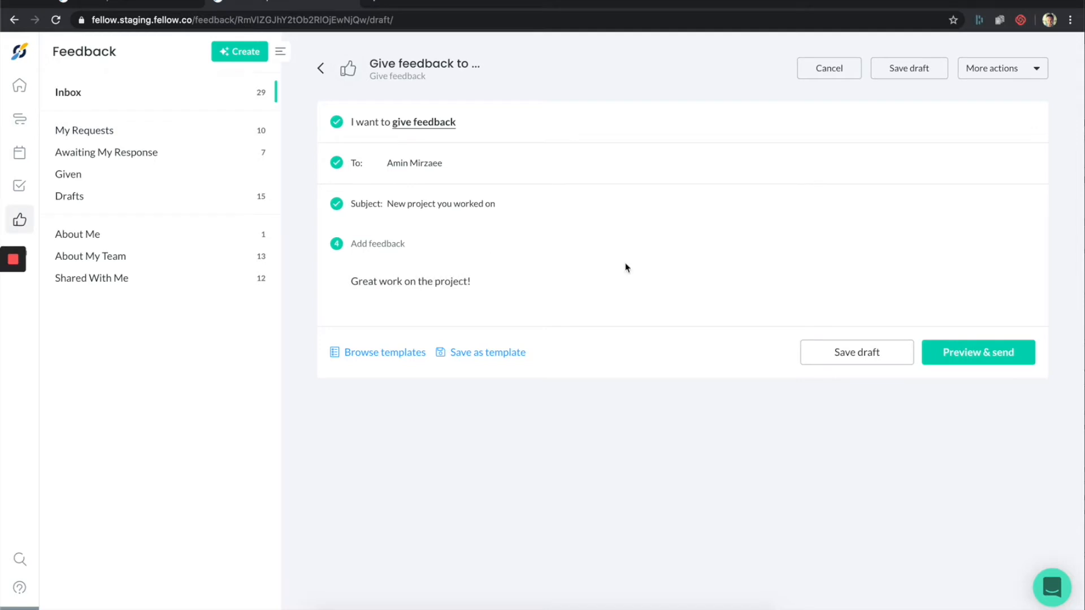
# Preview the project feedback, dismiss the preview without sending, and leave the draft for the inbox
pyautogui.click(943, 354)
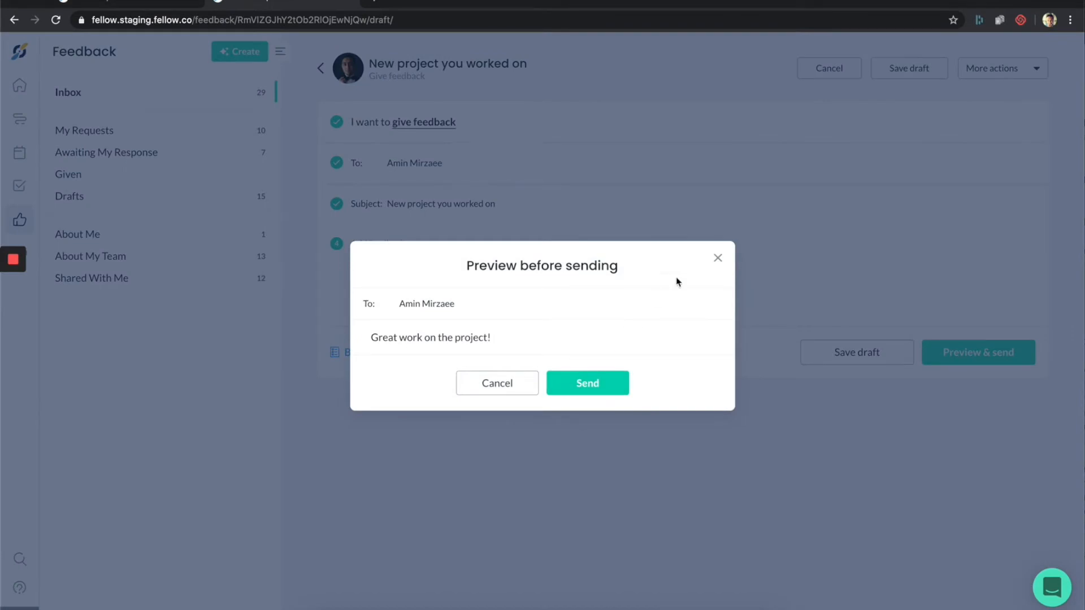
pyautogui.click(717, 260)
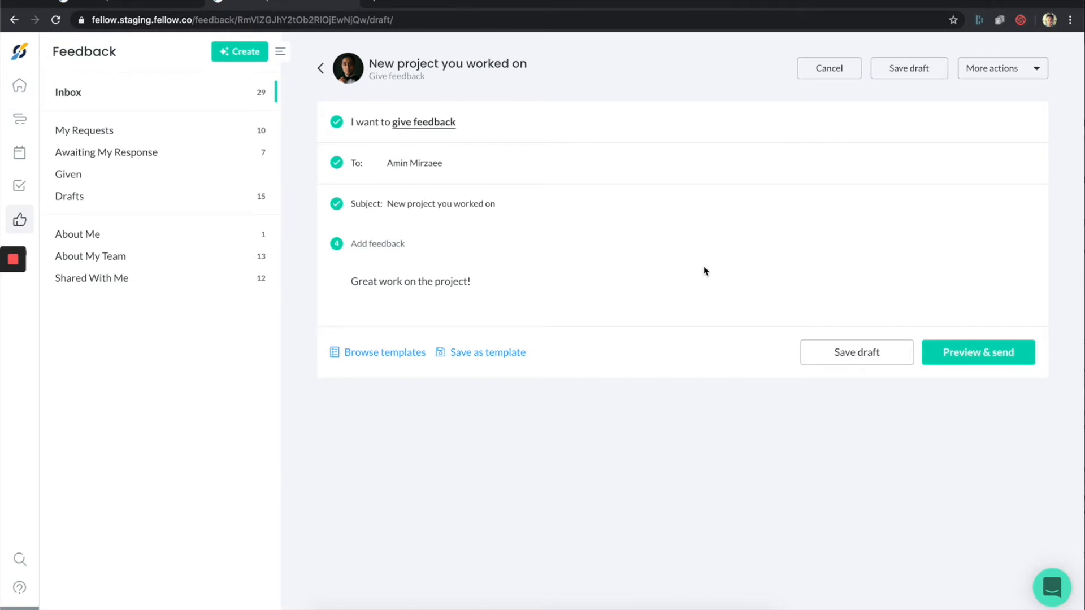
pyautogui.click(829, 72)
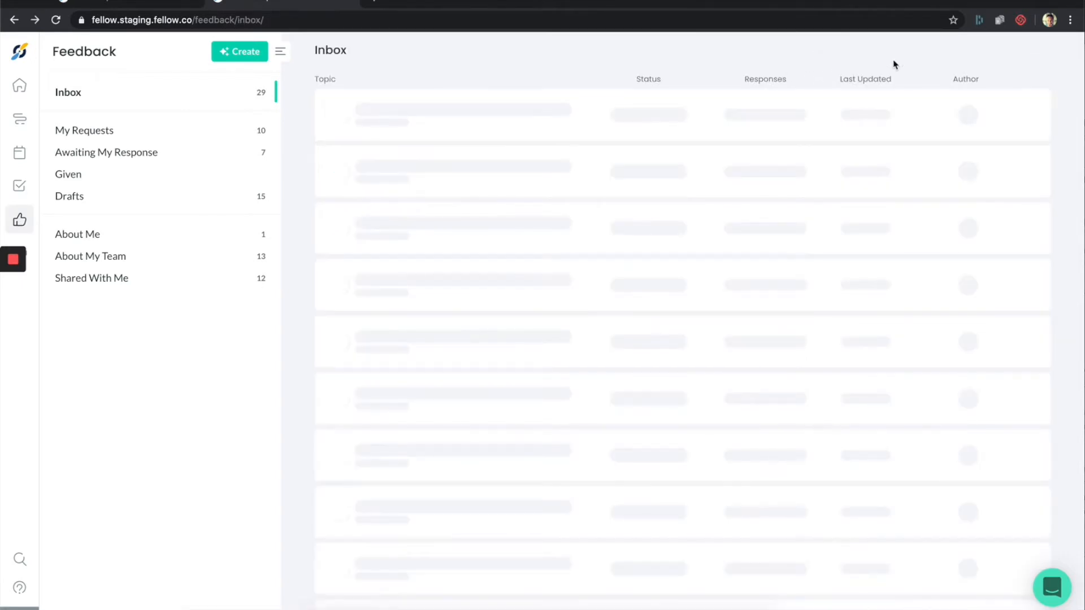
# Create a feedback request about myself and address it to the second and third suggested colleagues
pyautogui.click(228, 53)
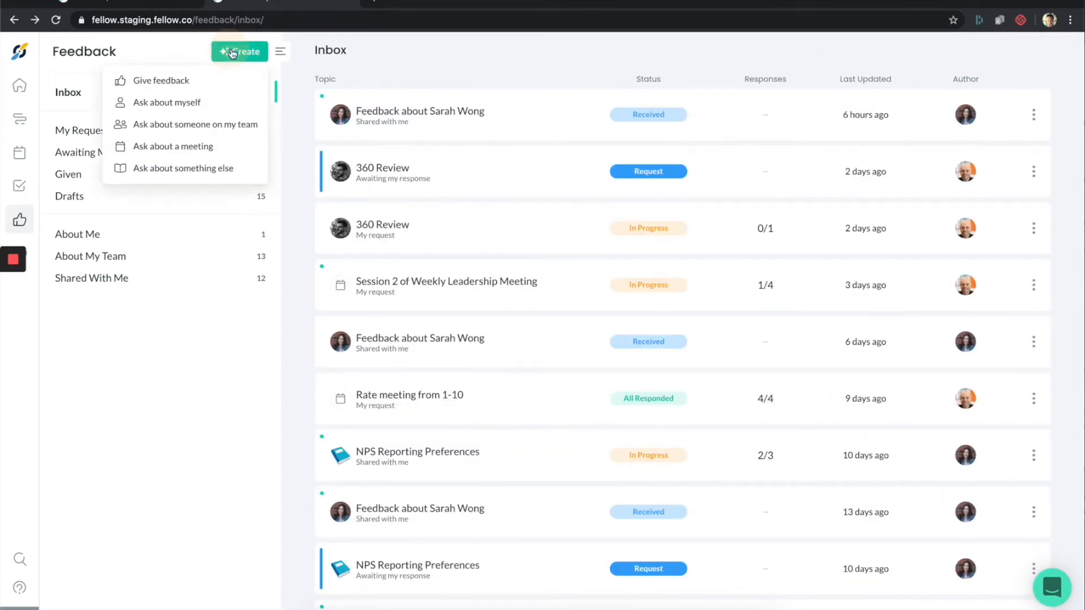
pyautogui.click(193, 108)
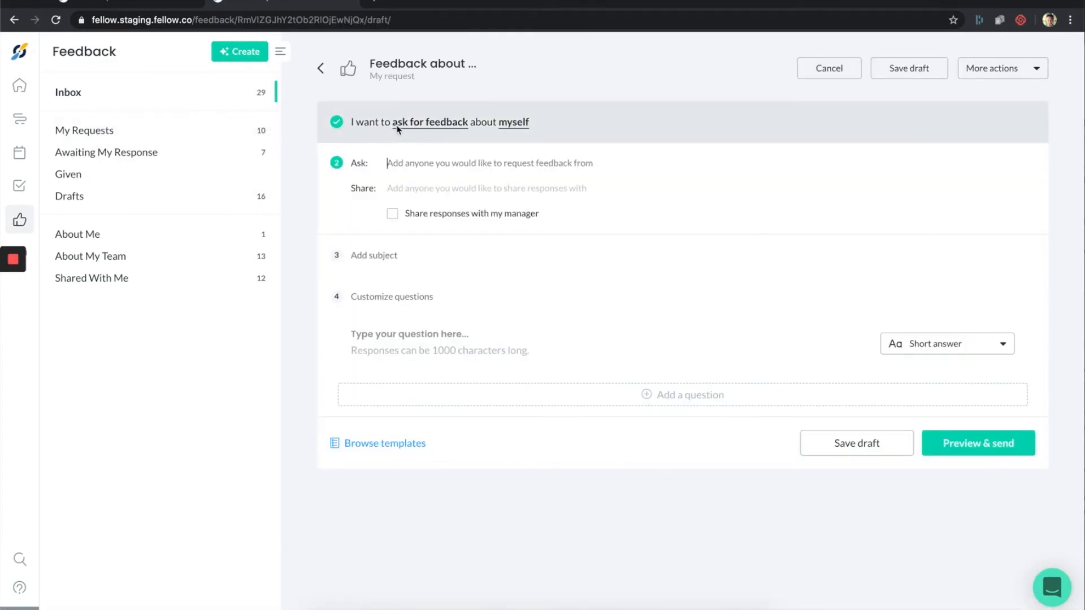
pyautogui.click(410, 168)
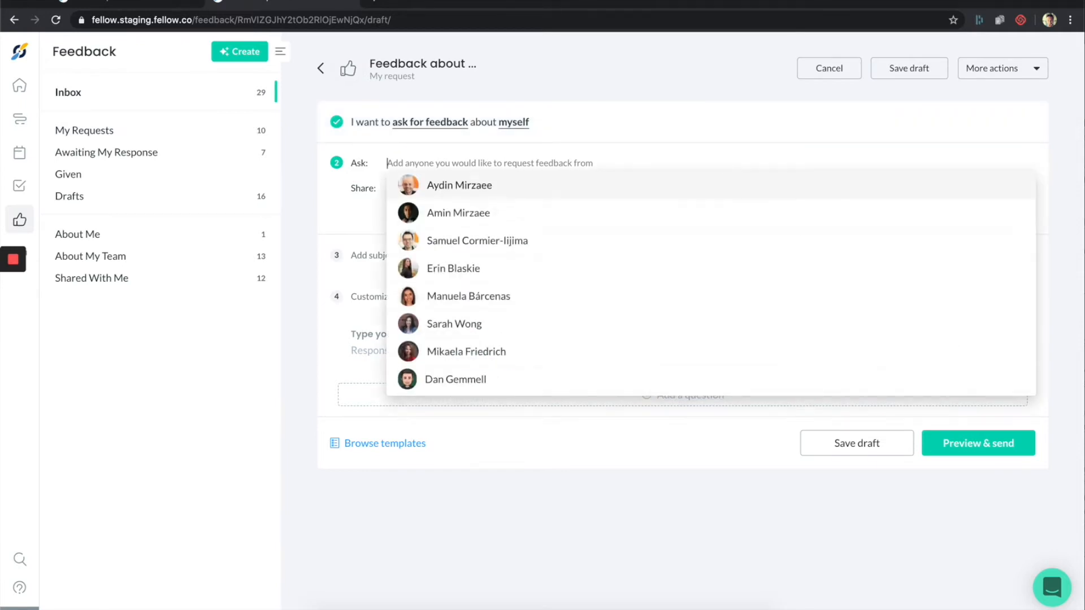
pyautogui.click(439, 216)
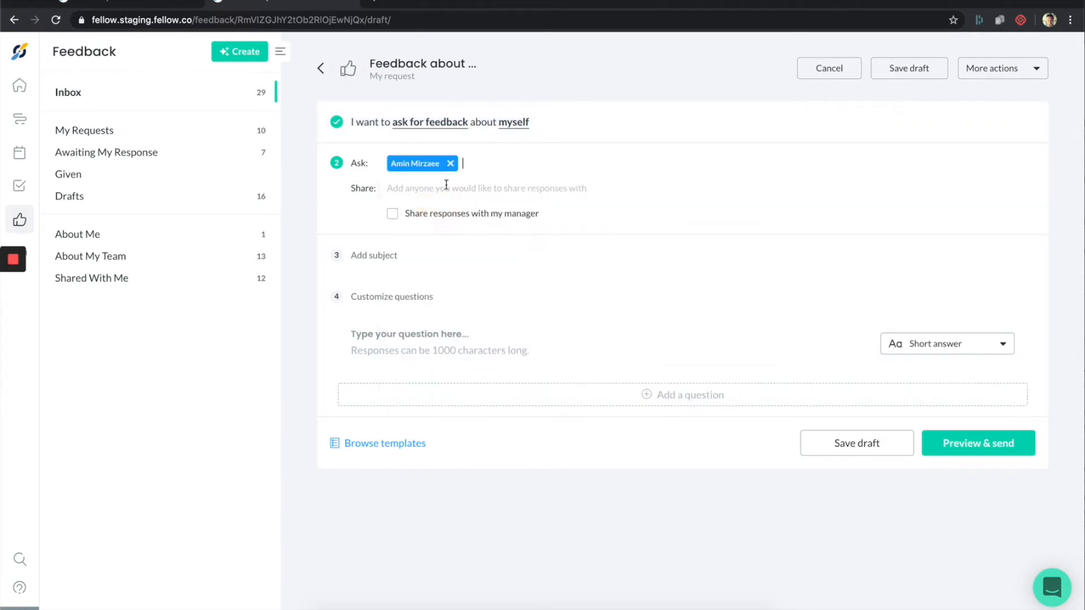
pyautogui.click(479, 165)
pyautogui.click(481, 220)
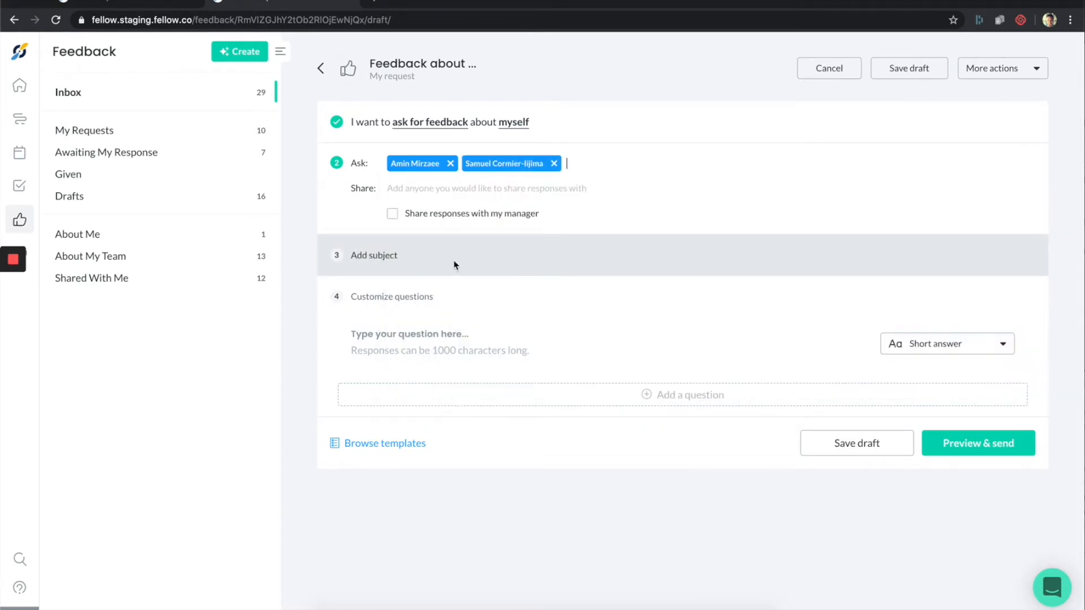
# Enter the first question "How did I do on project from scale of 1-5" and set its response type to Star rating
pyautogui.click(456, 336)
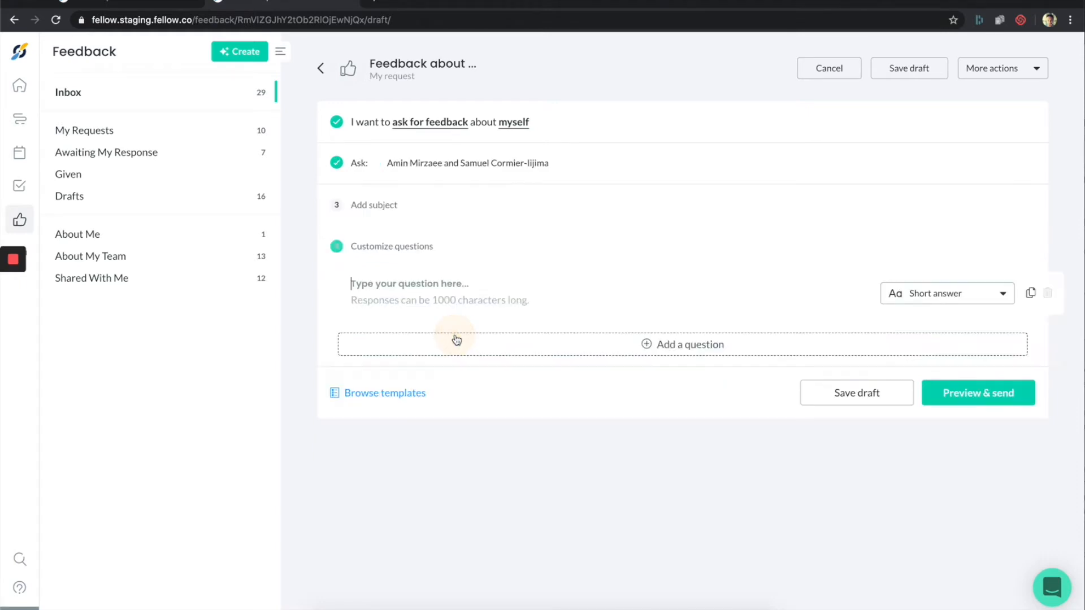
pyautogui.write('Ho')
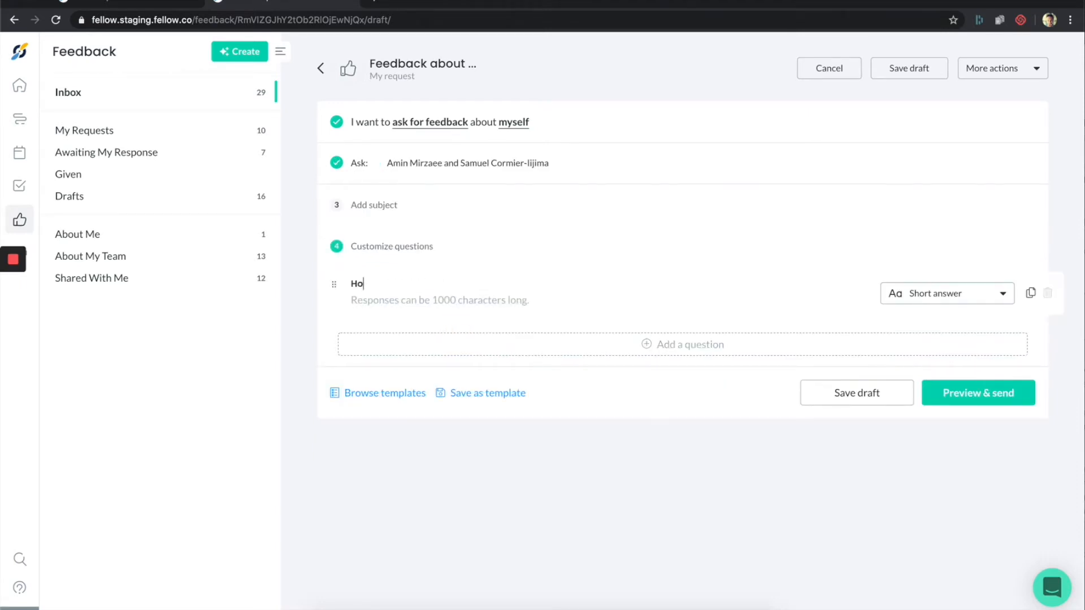
pyautogui.write('w did I do on project from')
pyautogui.write('scale of 1-5')
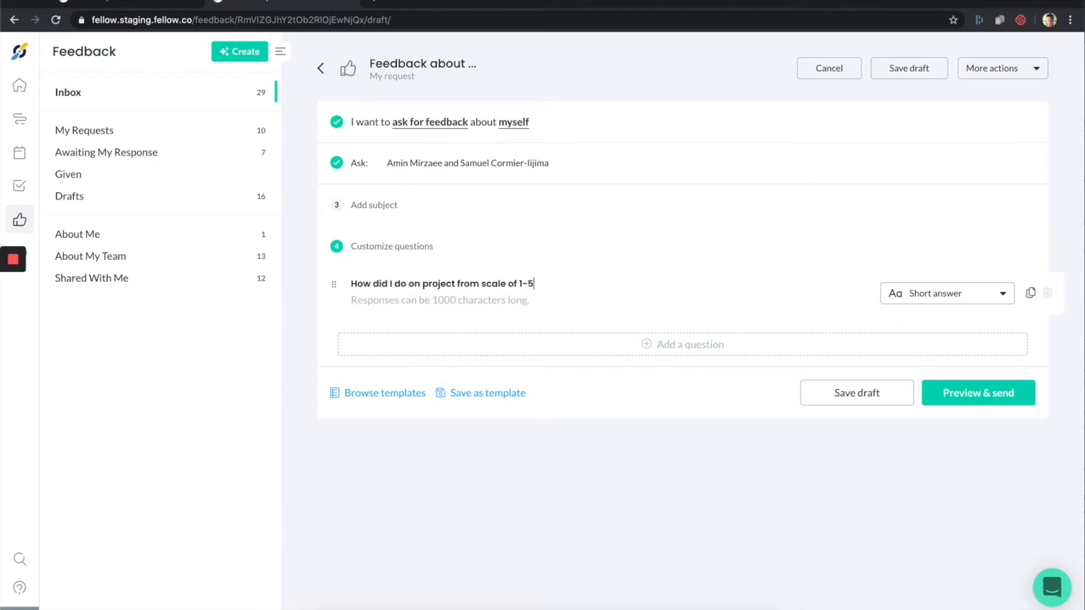
pyautogui.click(930, 295)
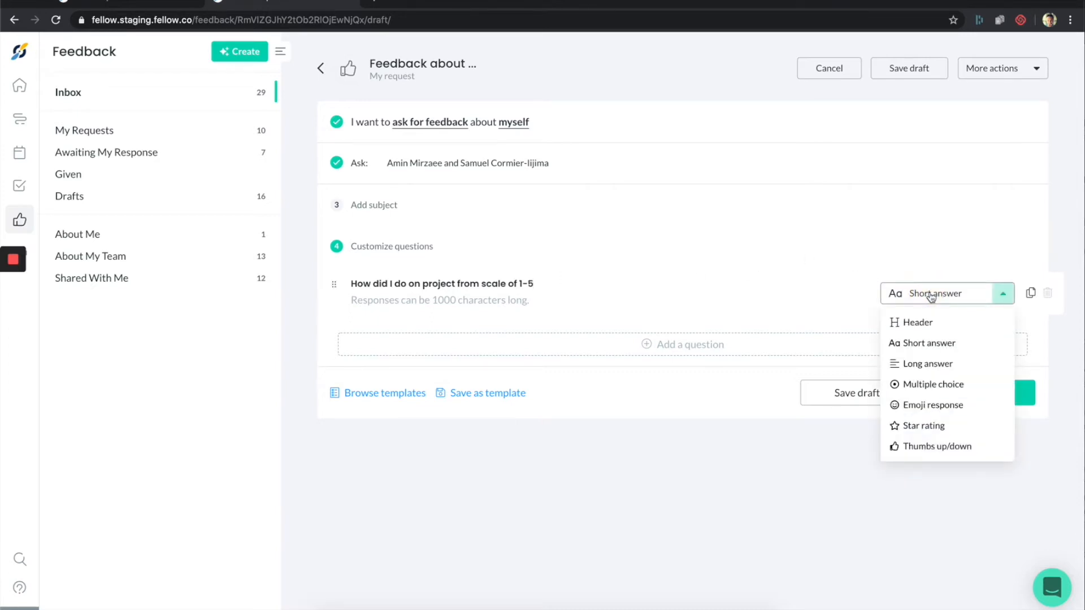
pyautogui.click(952, 430)
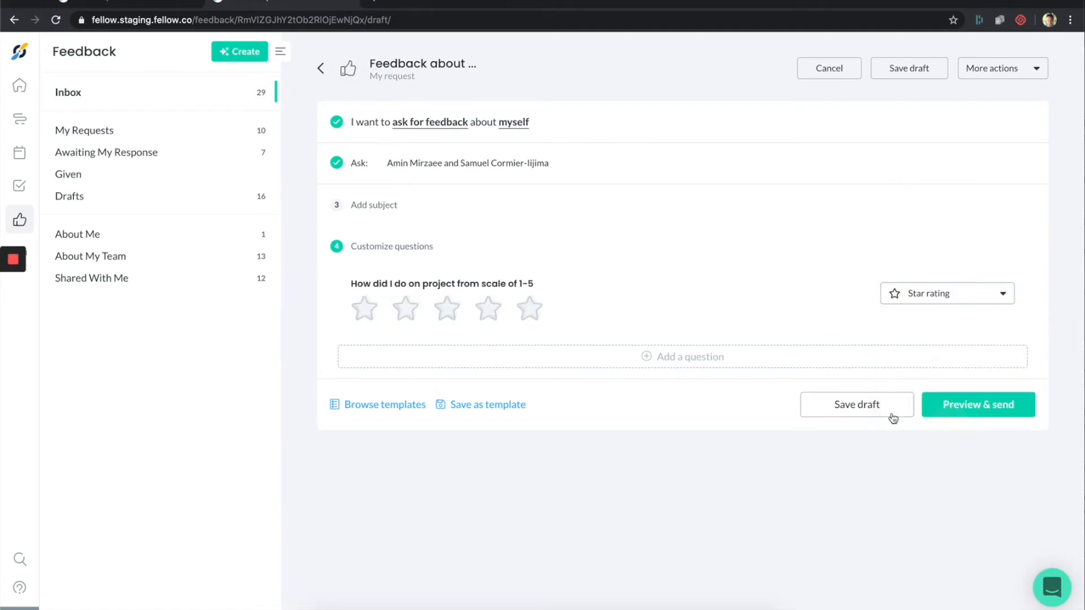
# Add a second question, "If you didn't give me a 5, what could I have done better?", and preview the request without sending it
pyautogui.click(684, 360)
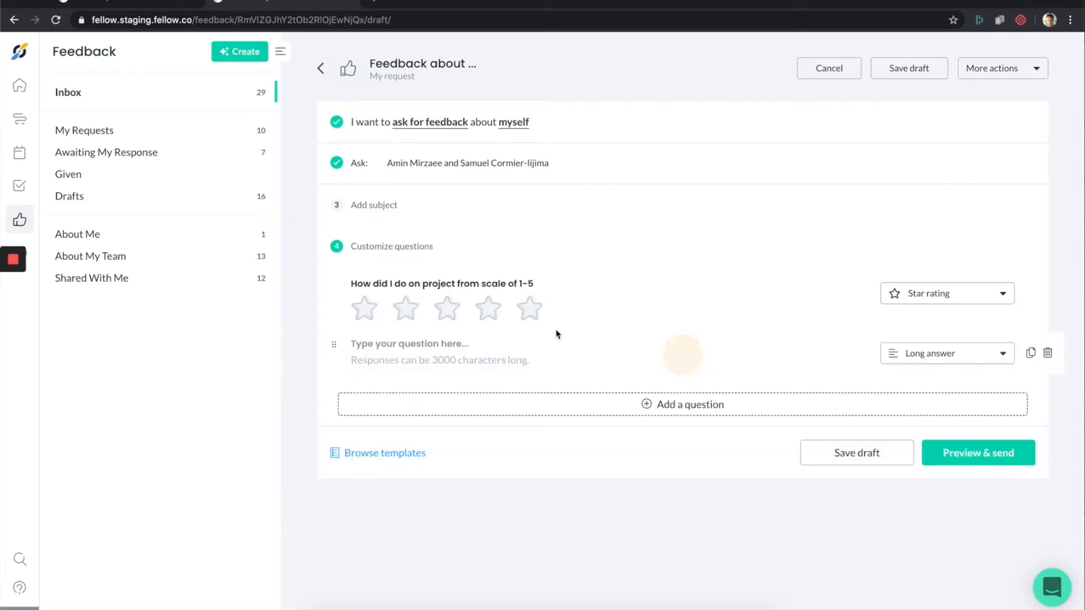
pyautogui.click(529, 343)
pyautogui.write('Tell me')
pyautogui.hotkey('ctrl', 'a')
pyautogui.write('If you do')
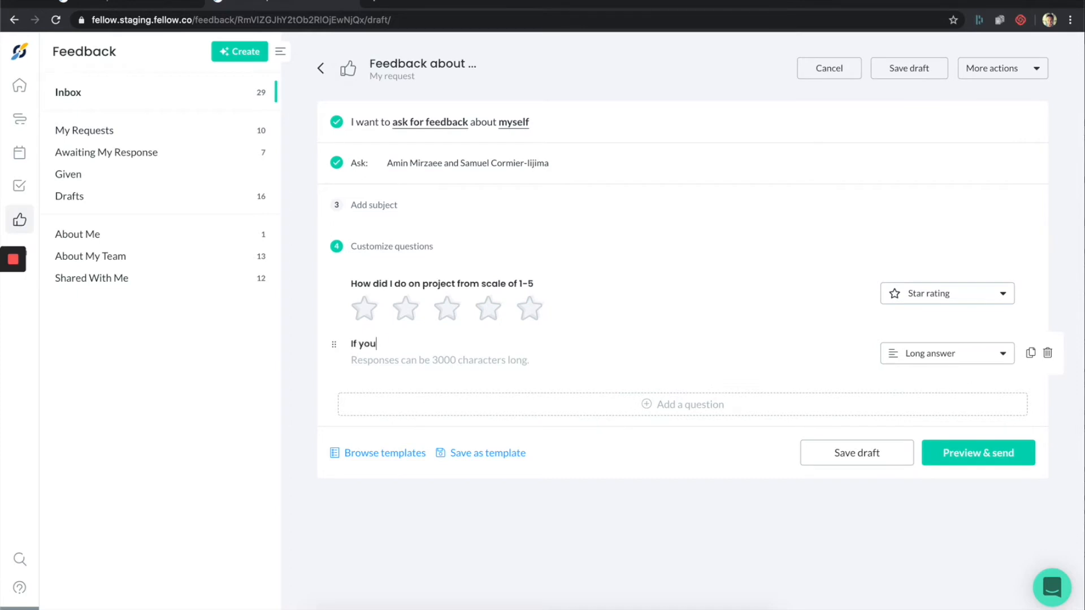
pyautogui.press('BackSpace')
pyautogui.write("idn't give me a 5, what could I have done better?")
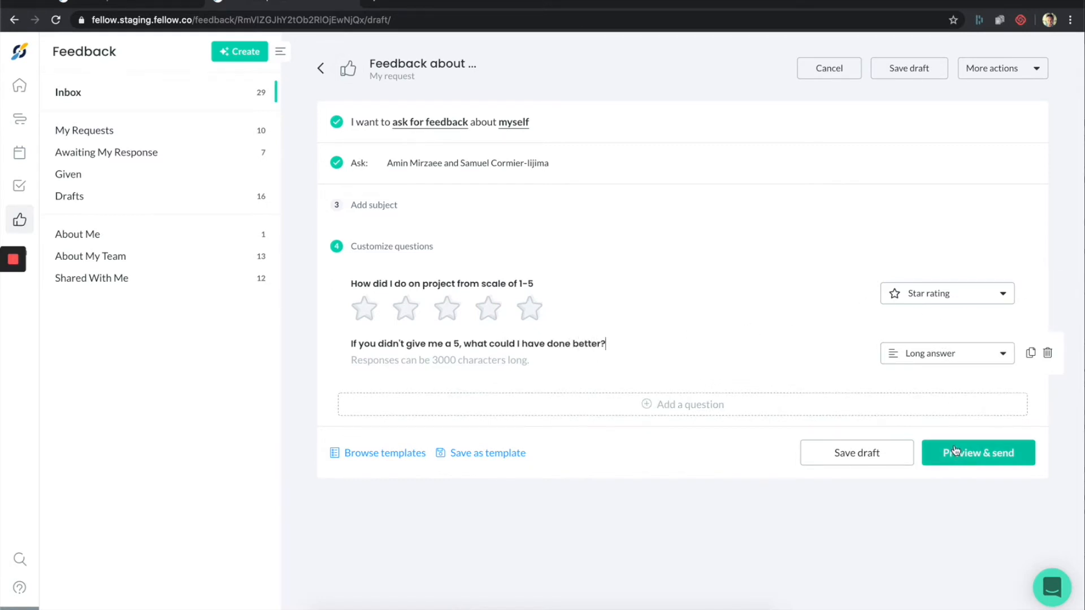
pyautogui.click(940, 462)
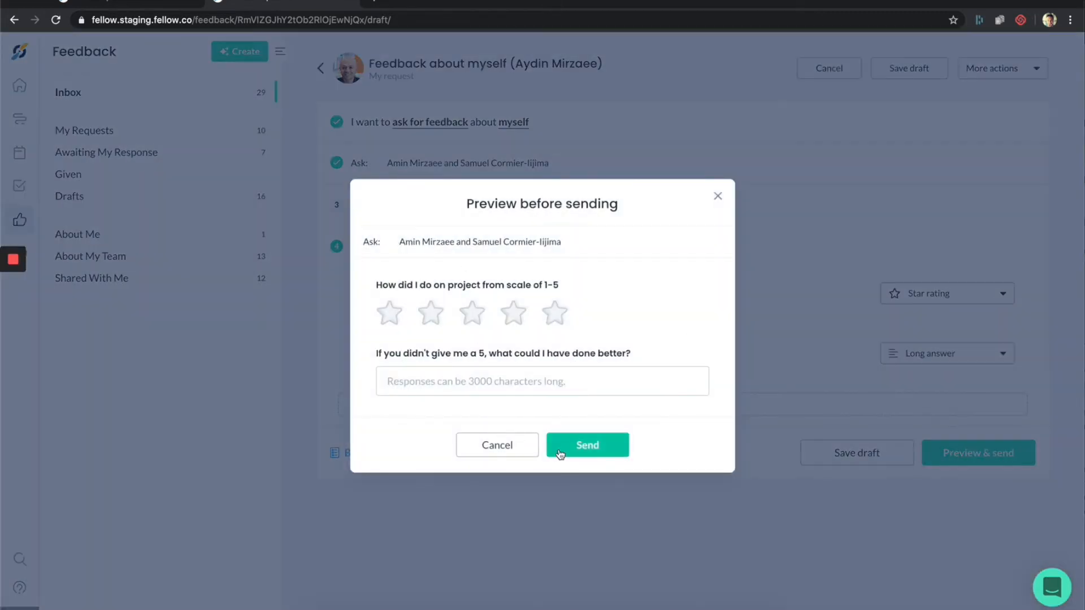
pyautogui.click(718, 196)
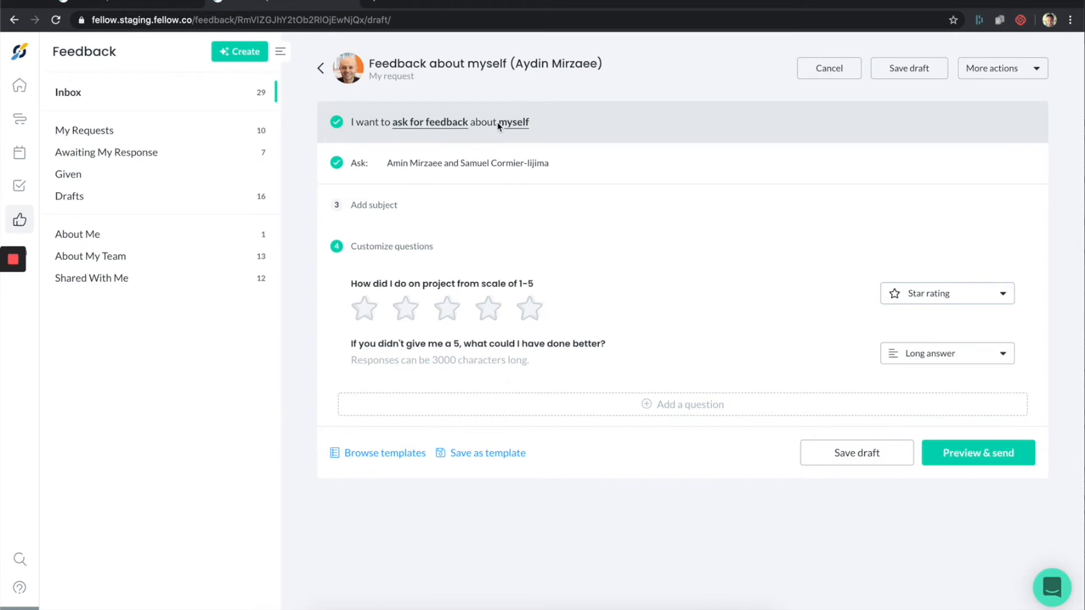
# Change the request's topic from myself to someone on my team and choose the second listed team member
pyautogui.click(502, 128)
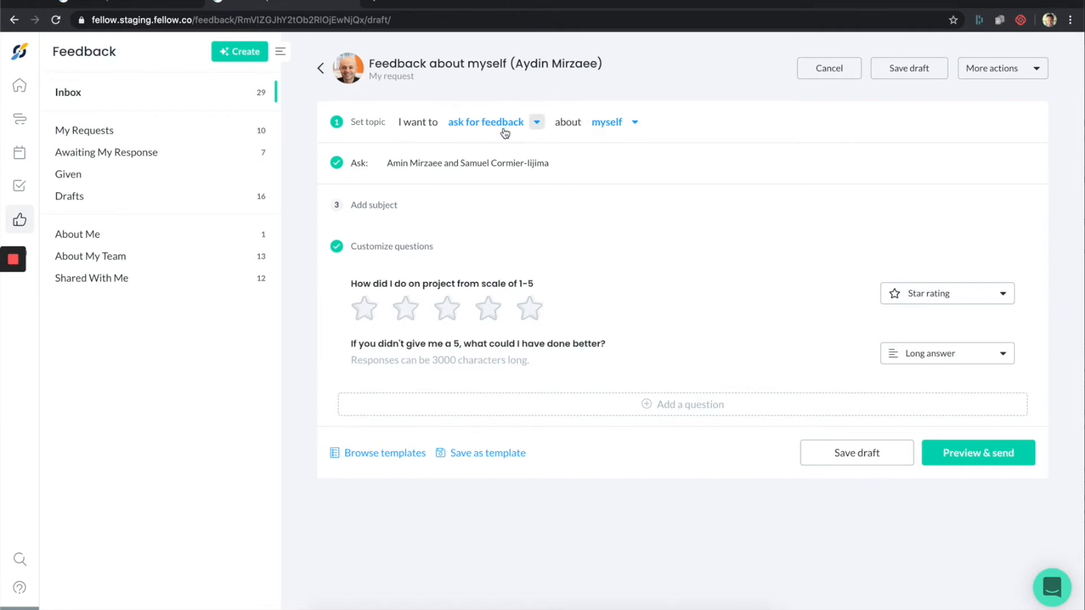
pyautogui.click(635, 126)
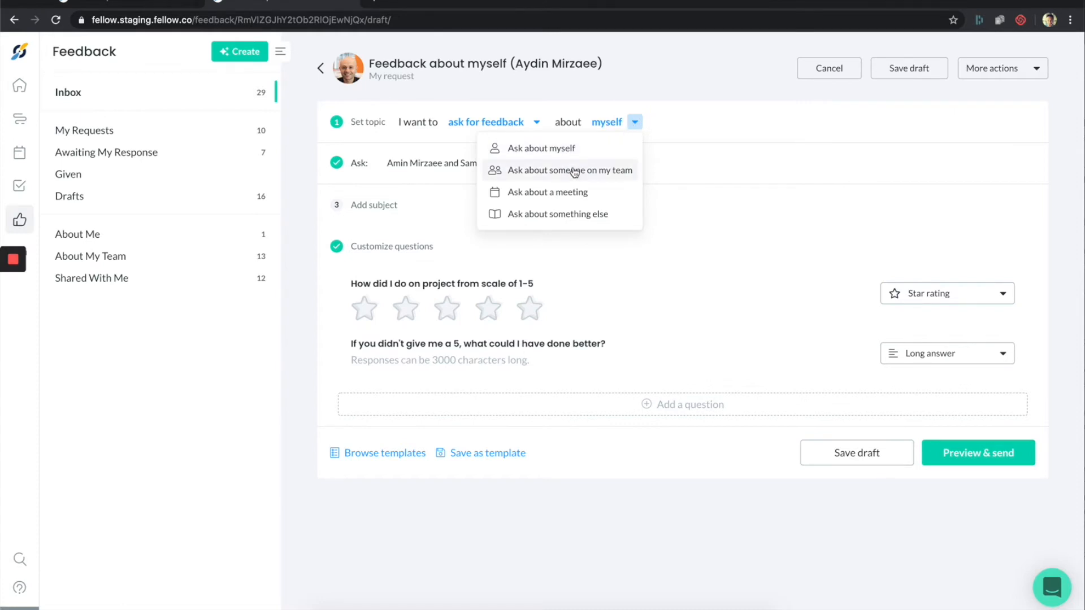
pyautogui.click(575, 171)
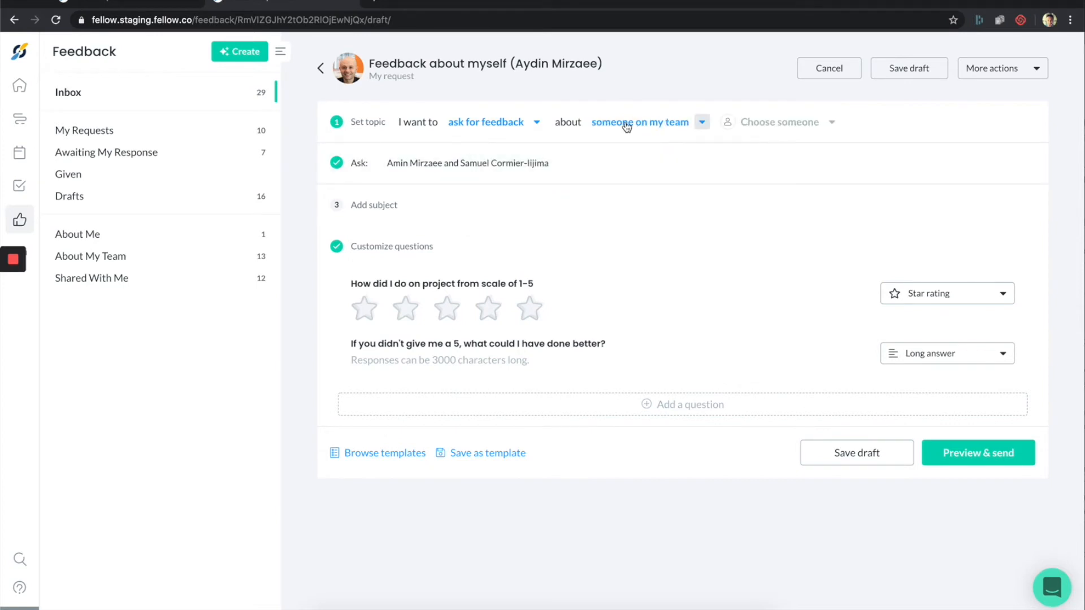
pyautogui.click(250, 51)
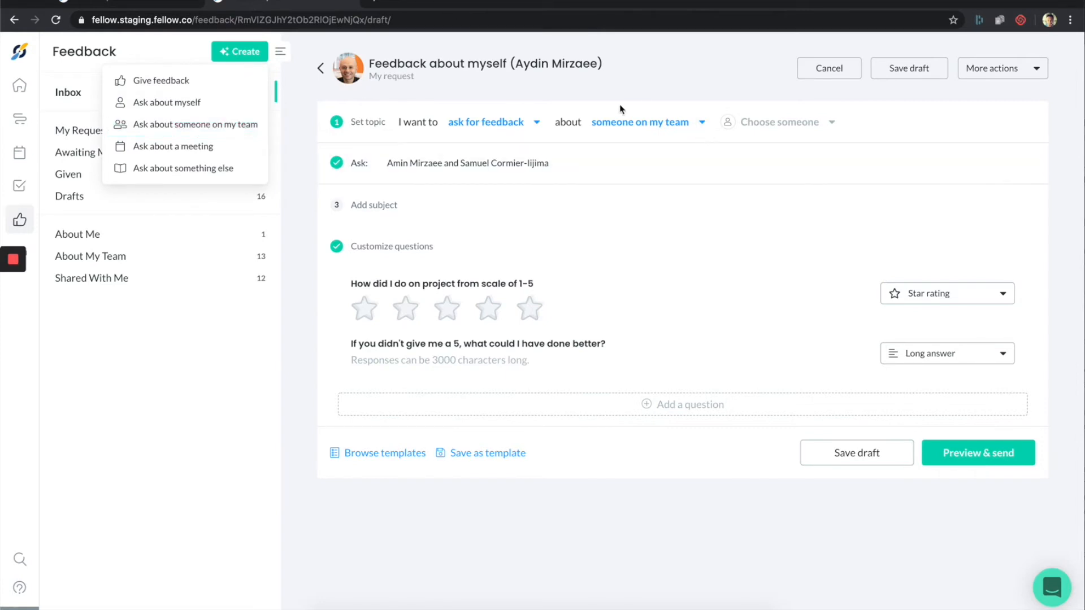
pyautogui.click(766, 127)
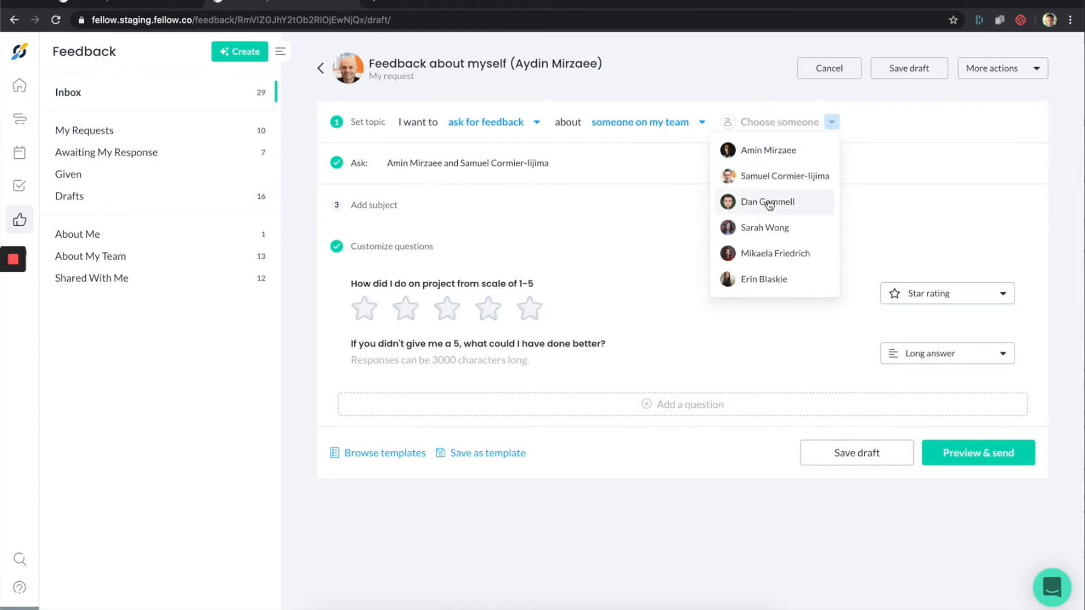
pyautogui.click(766, 178)
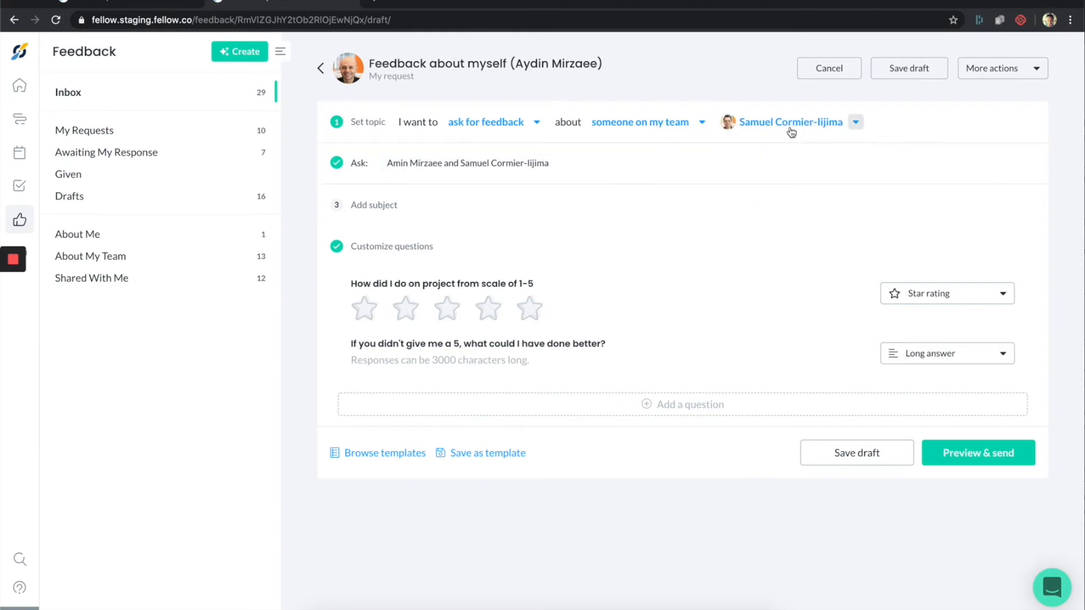
# Set the request's subject to "360 feedback" and delete the star-rating question about the project
pyautogui.click(506, 216)
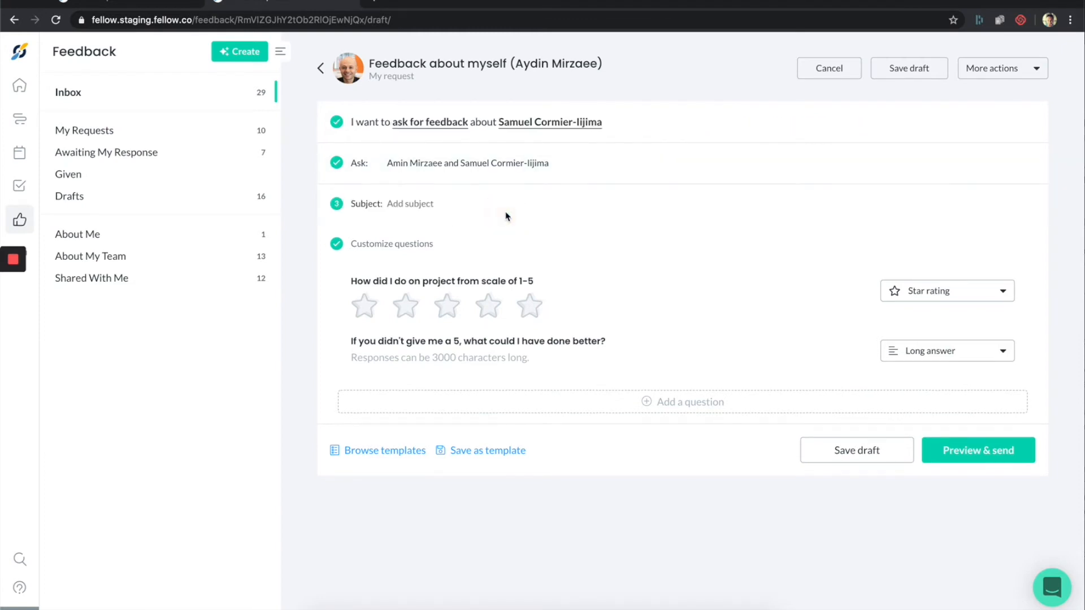
pyautogui.write('360 feedback')
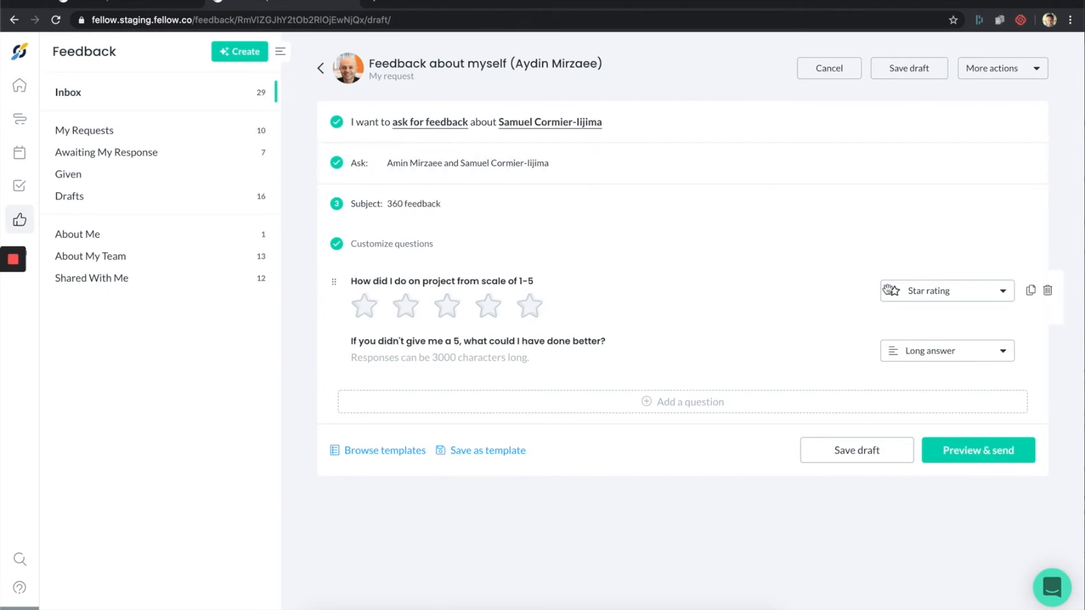
pyautogui.click(1047, 292)
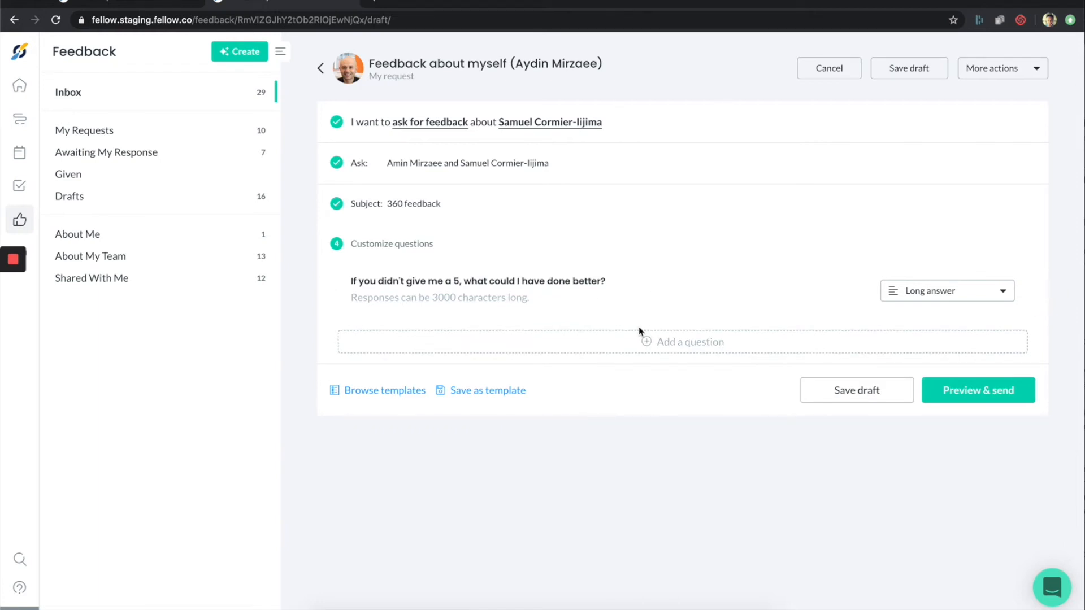
# Replace the request's questions with the "Continue / Consider doing?" company template and preview the request without sending it
pyautogui.click(394, 391)
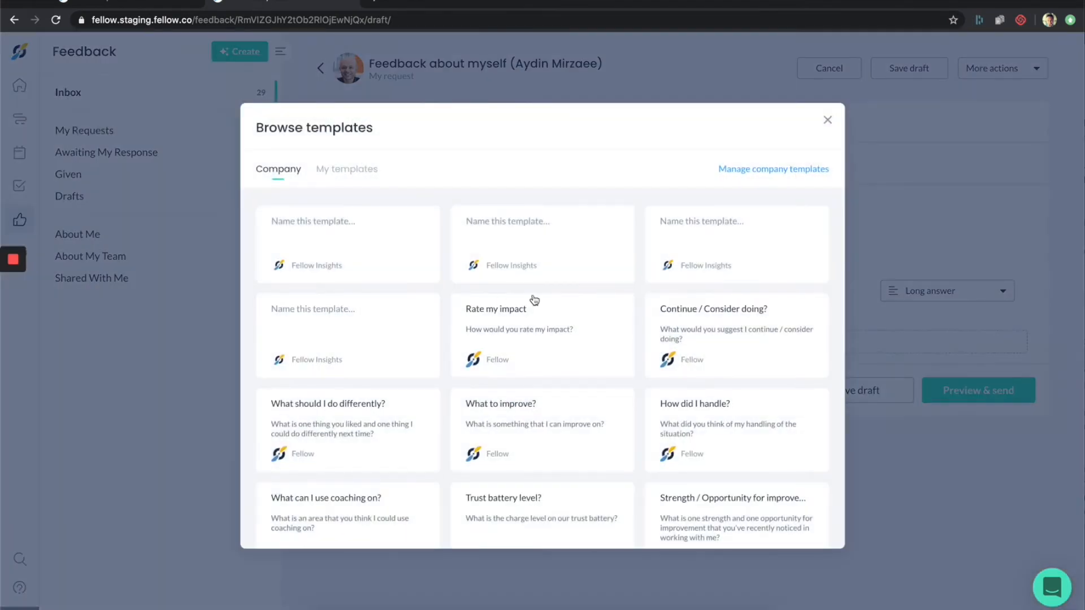
pyautogui.click(698, 327)
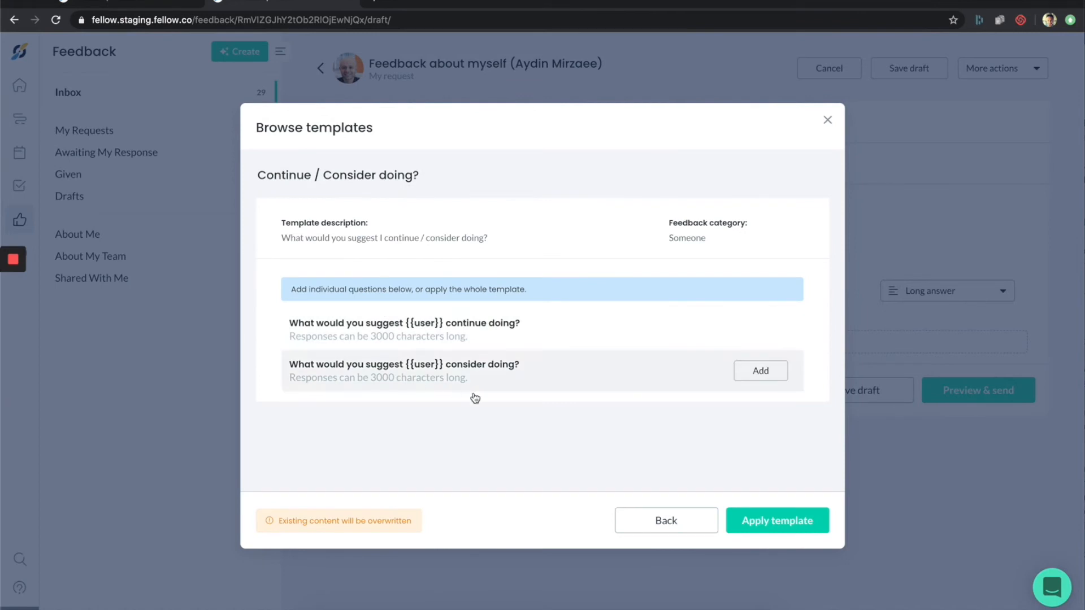
pyautogui.click(794, 527)
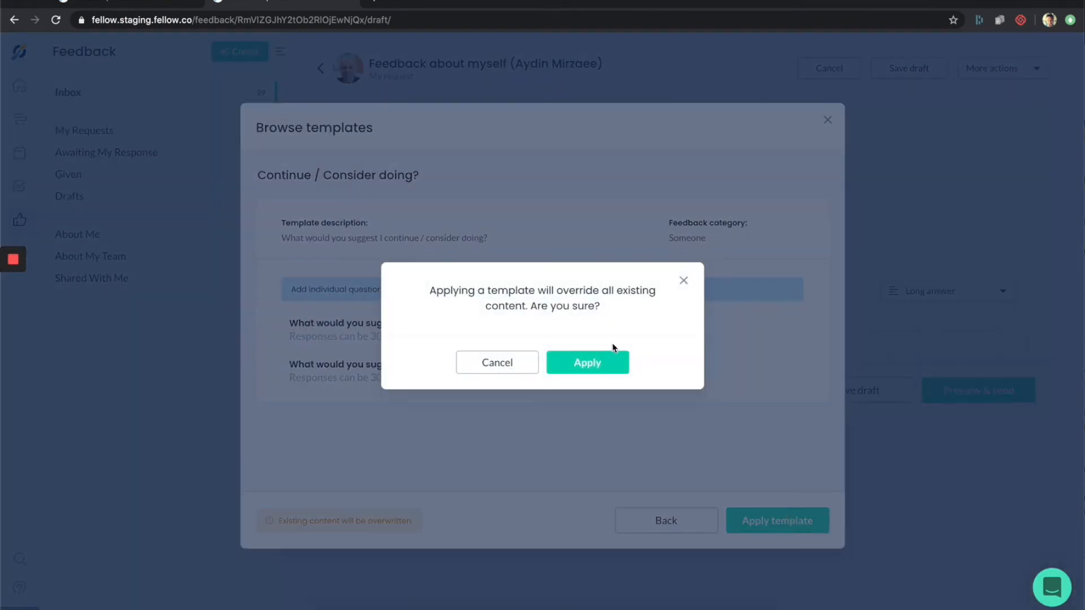
pyautogui.click(596, 366)
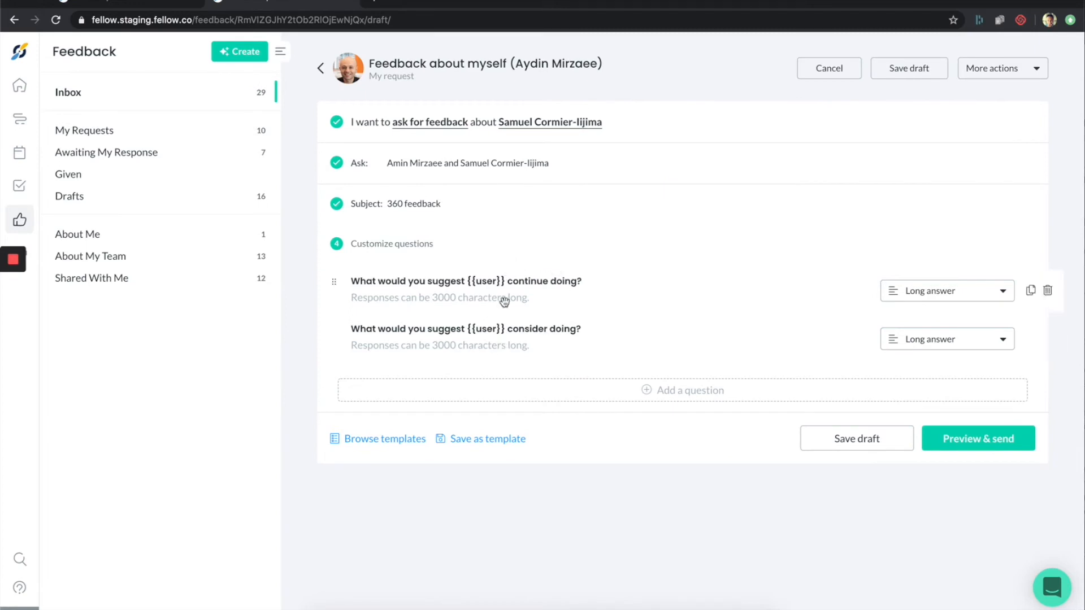
pyautogui.click(956, 441)
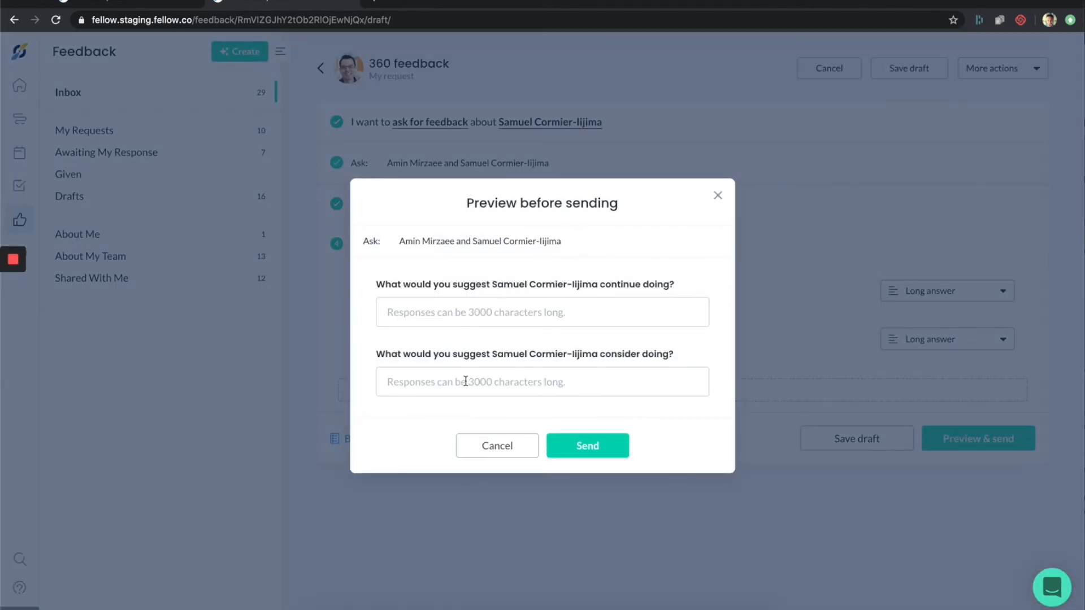
pyautogui.click(508, 447)
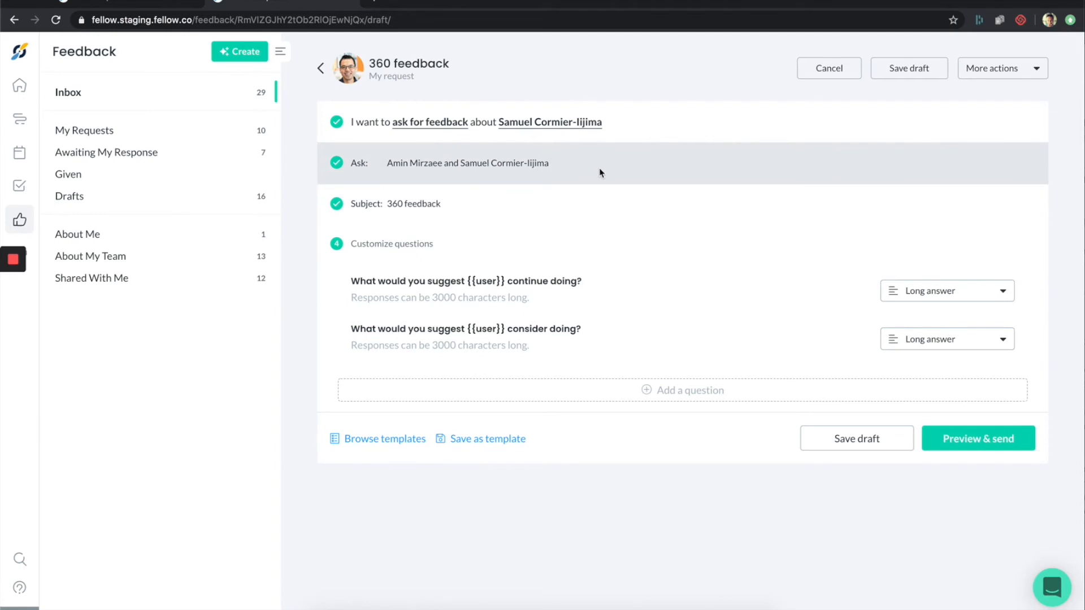
# Try reordering the questions by moving a new blank question above the two template questions, and delete it
pyautogui.click(674, 392)
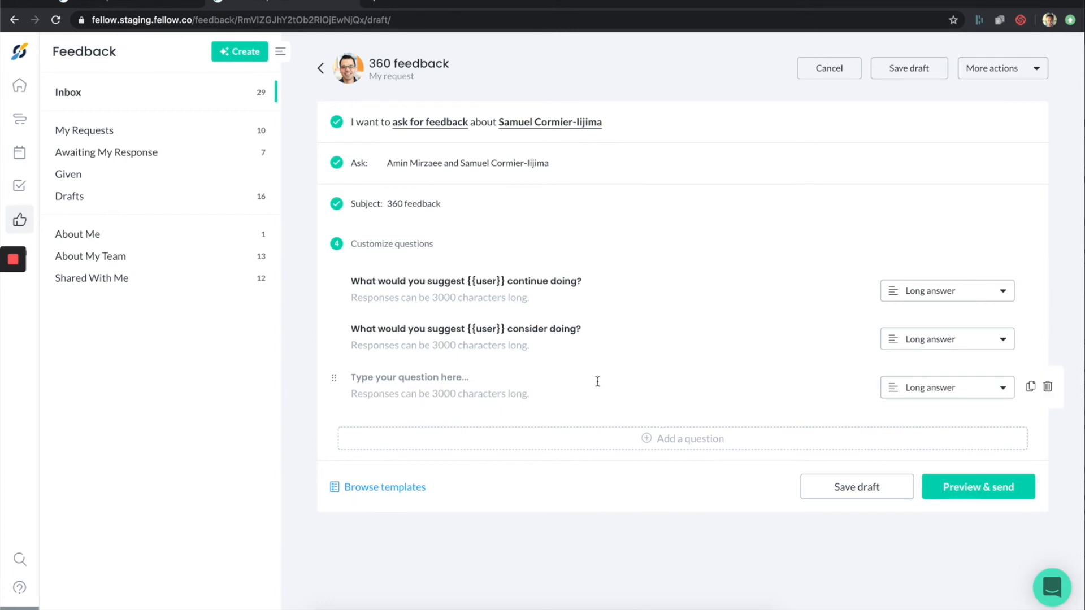
pyautogui.moveTo(334, 379); pyautogui.dragTo(354, 269)
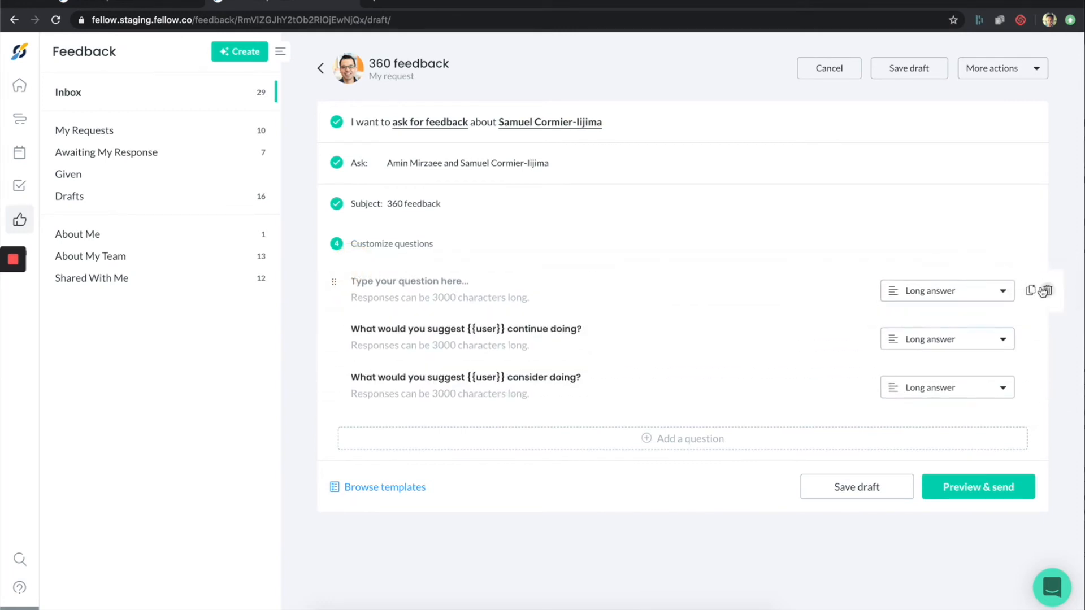
pyautogui.click(1048, 290)
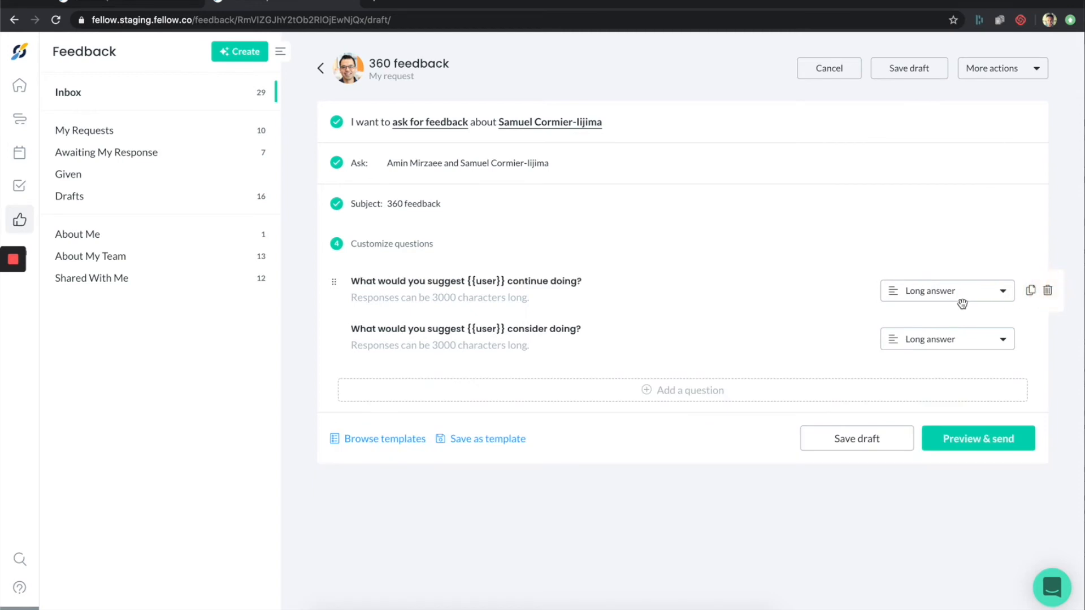
# Start a new feedback request about something else, leaving the unsaved one, and set its topic to Tesla Truck
pyautogui.click(234, 53)
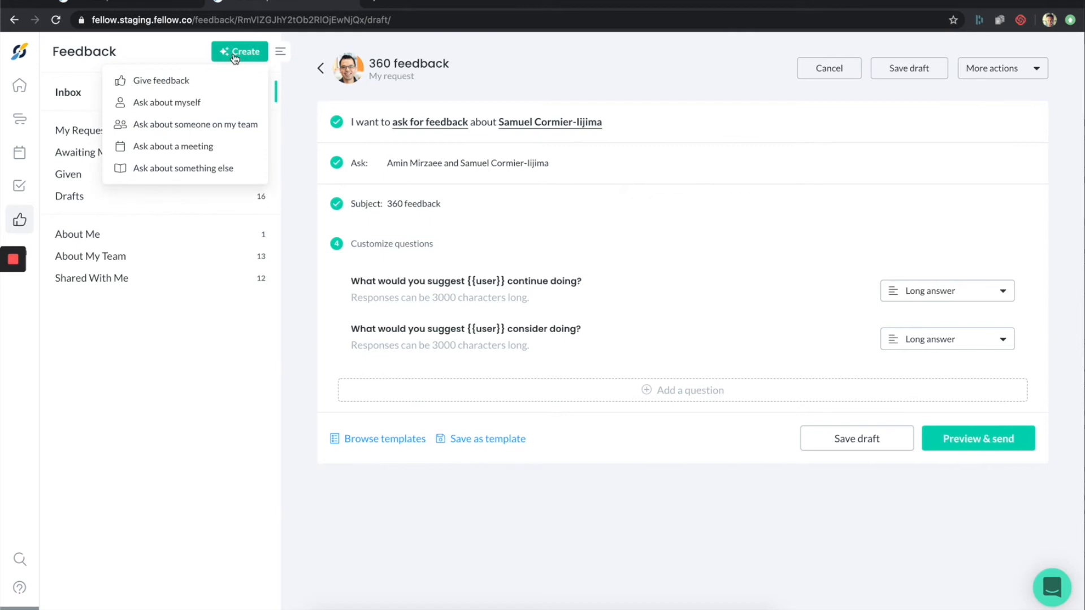
pyautogui.click(200, 174)
pyautogui.click(664, 92)
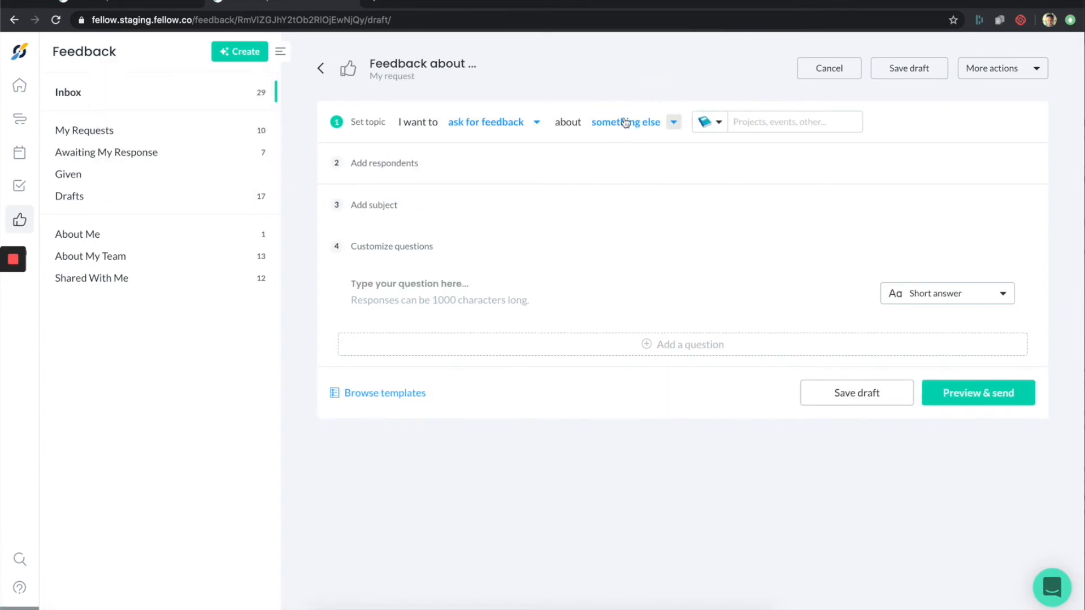
pyautogui.click(758, 121)
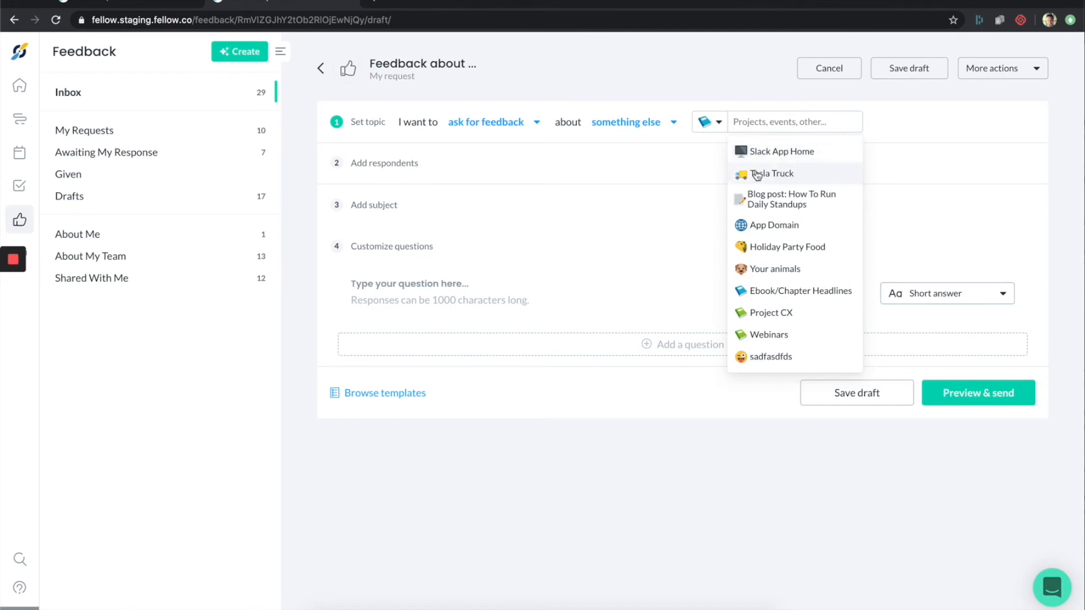
pyautogui.click(785, 176)
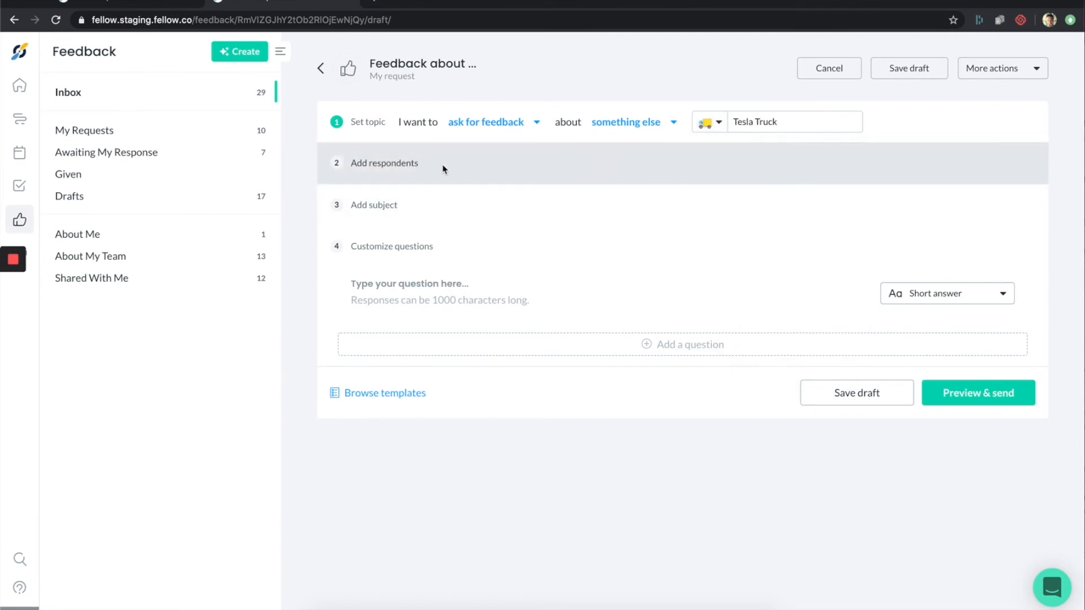
# Try adding two people as respondents to the Tesla Truck request, and remove both again
pyautogui.click(467, 166)
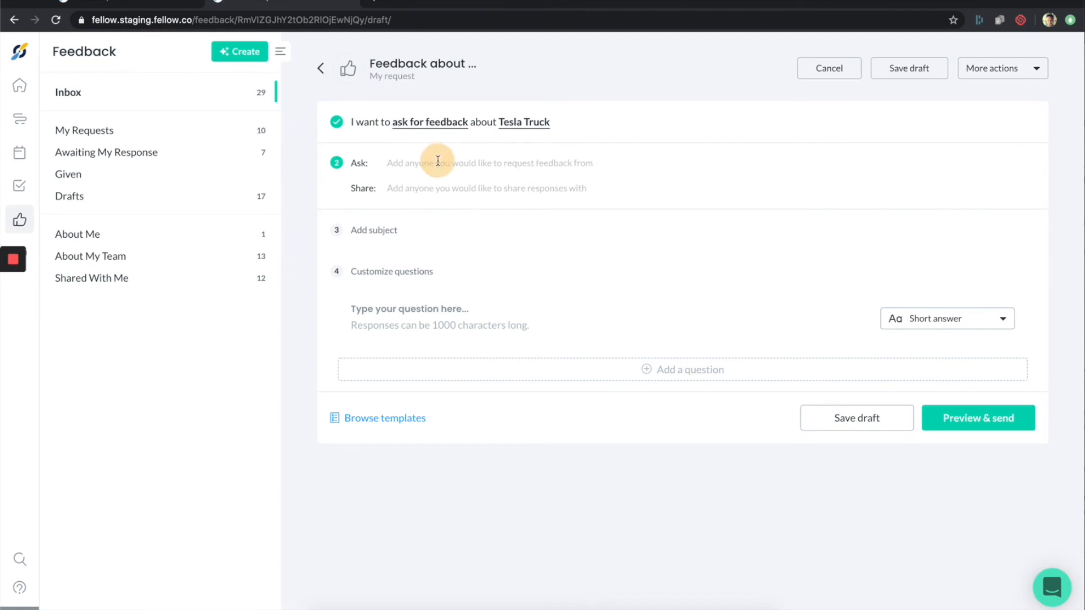
pyautogui.click(436, 162)
pyautogui.click(444, 242)
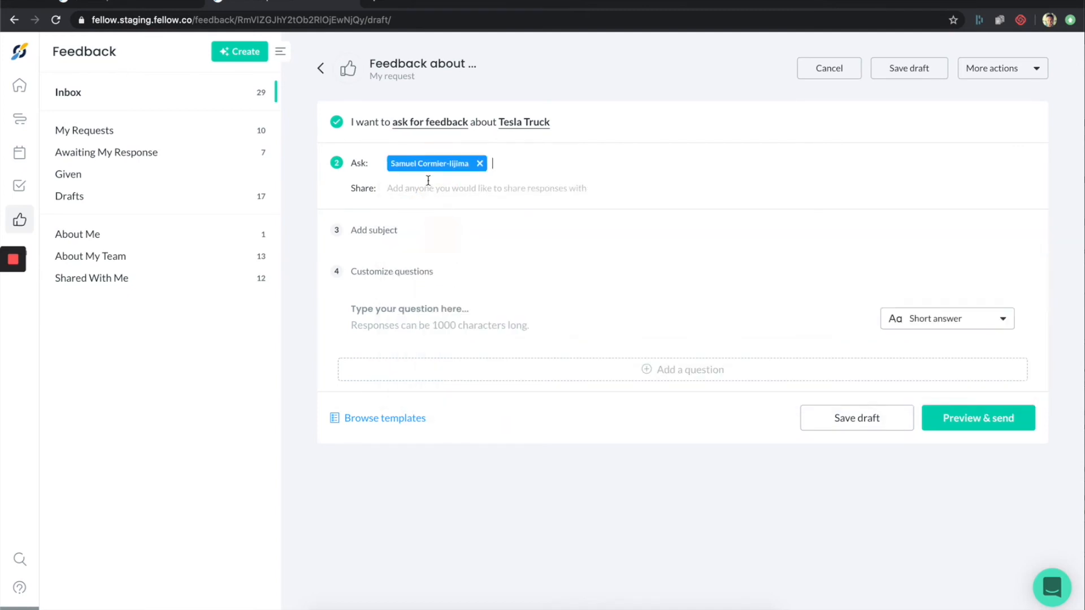
pyautogui.click(519, 160)
pyautogui.click(499, 241)
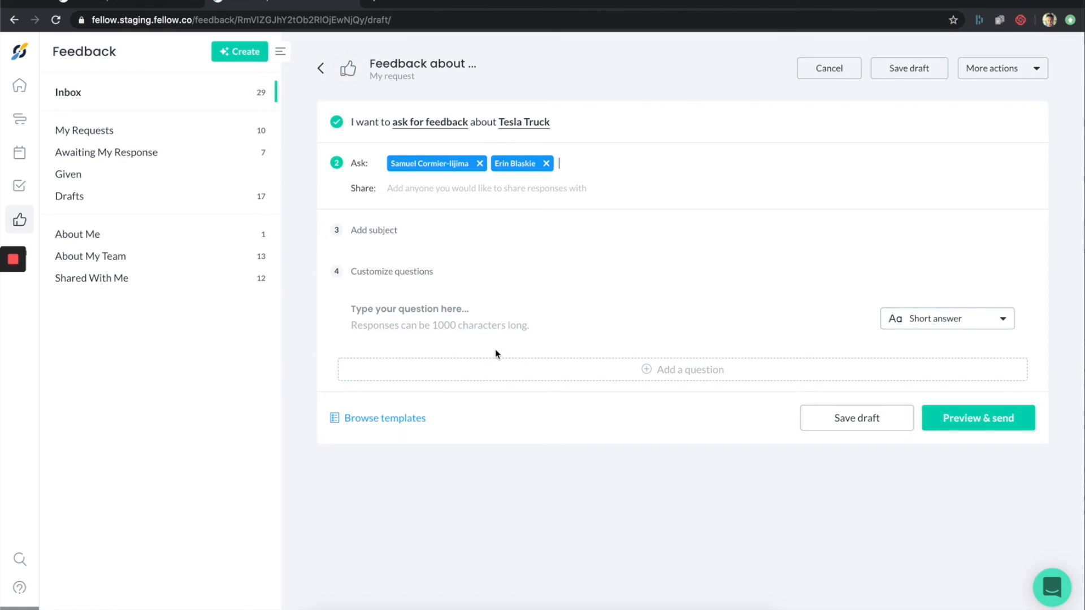
pyautogui.press('BackSpace')
pyautogui.press('BackSpace')
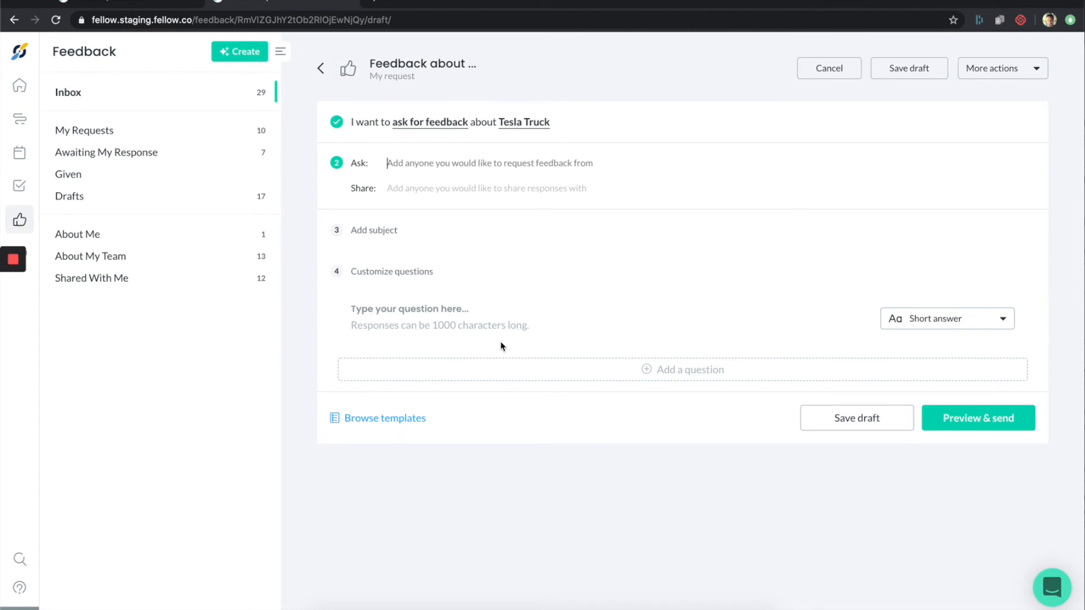
# Leave the unsaved request and view the feedback request form for the Fellow Summer Hackathon meeting, closing it without sending
pyautogui.click(21, 157)
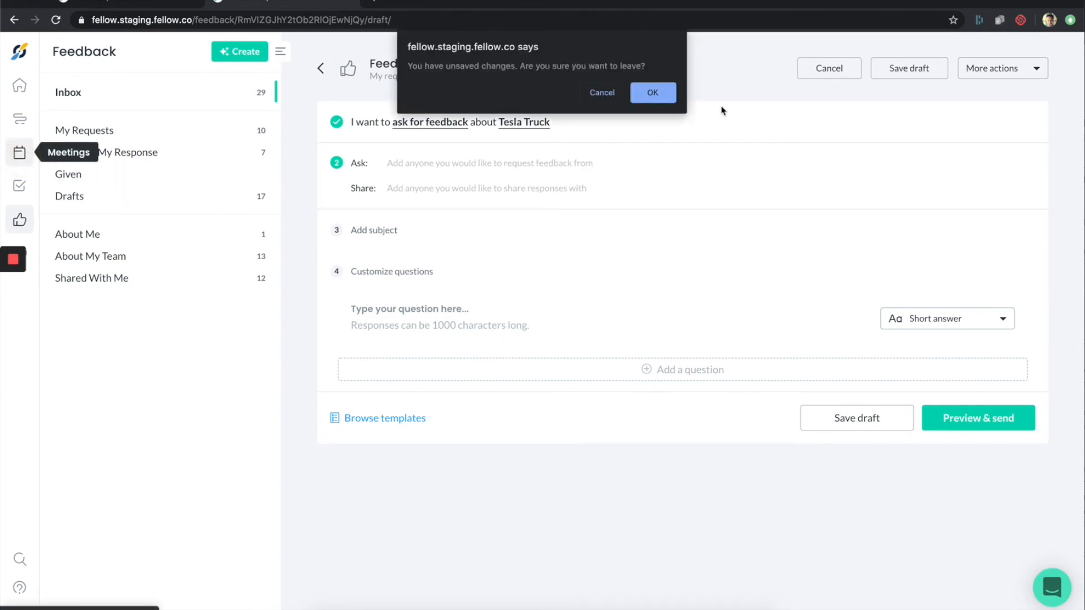
pyautogui.click(652, 93)
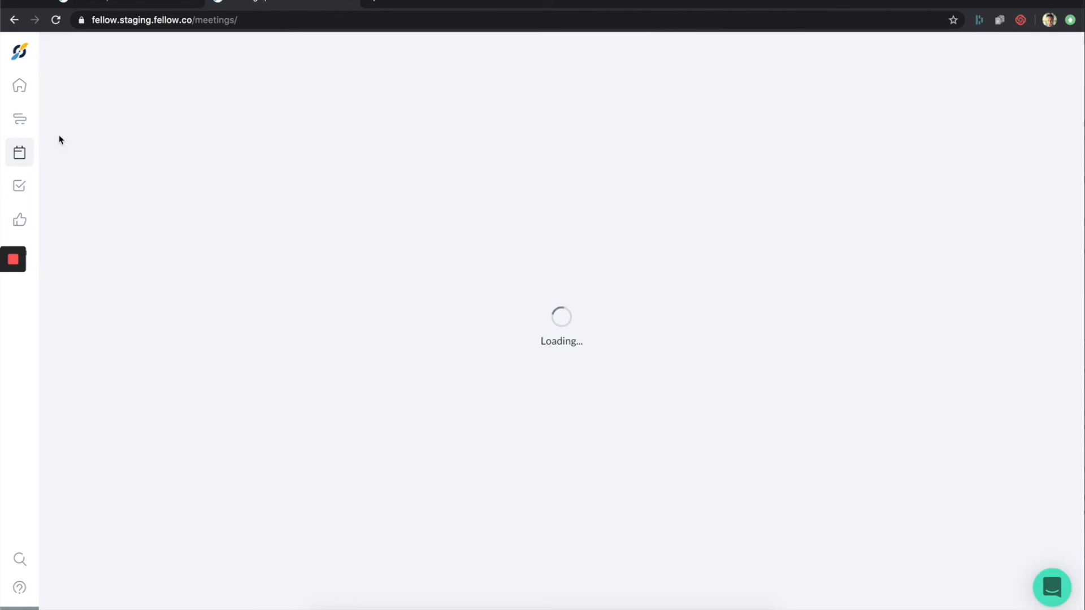
pyautogui.click(19, 155)
pyautogui.click(195, 193)
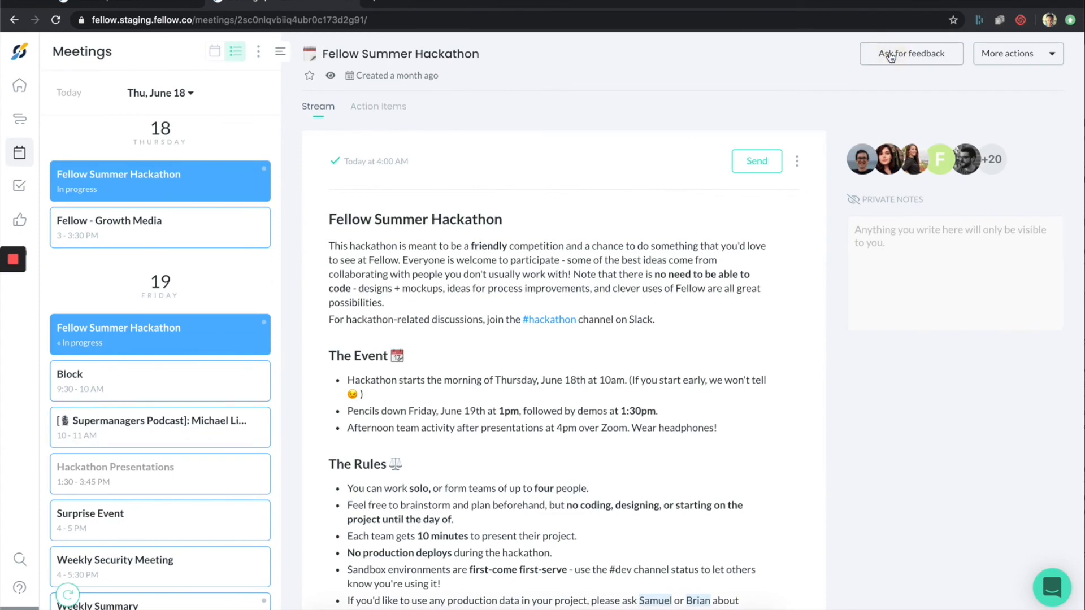
pyautogui.click(890, 54)
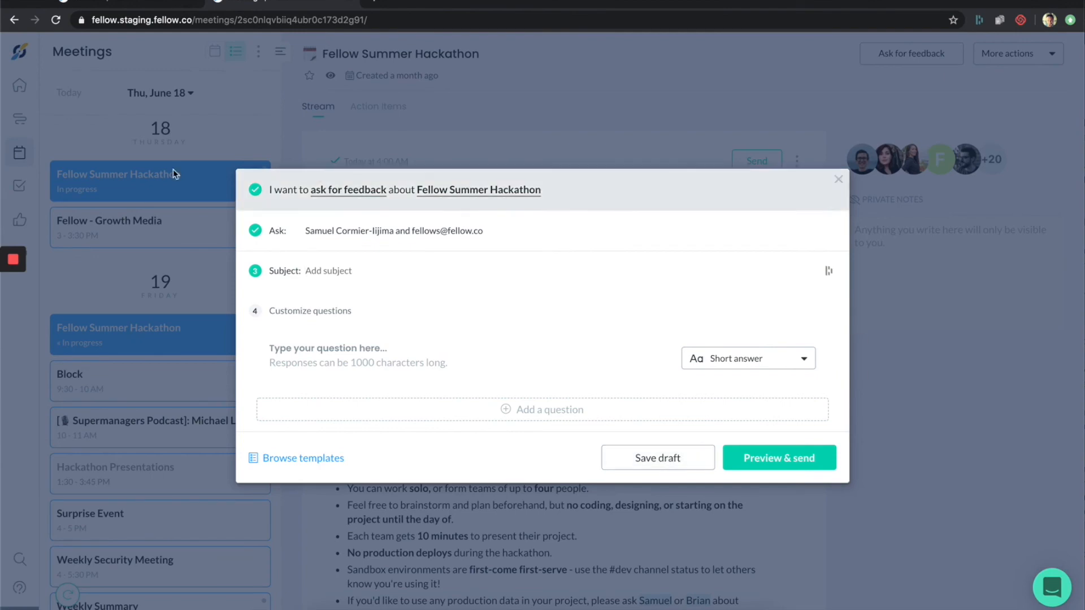
pyautogui.click(838, 179)
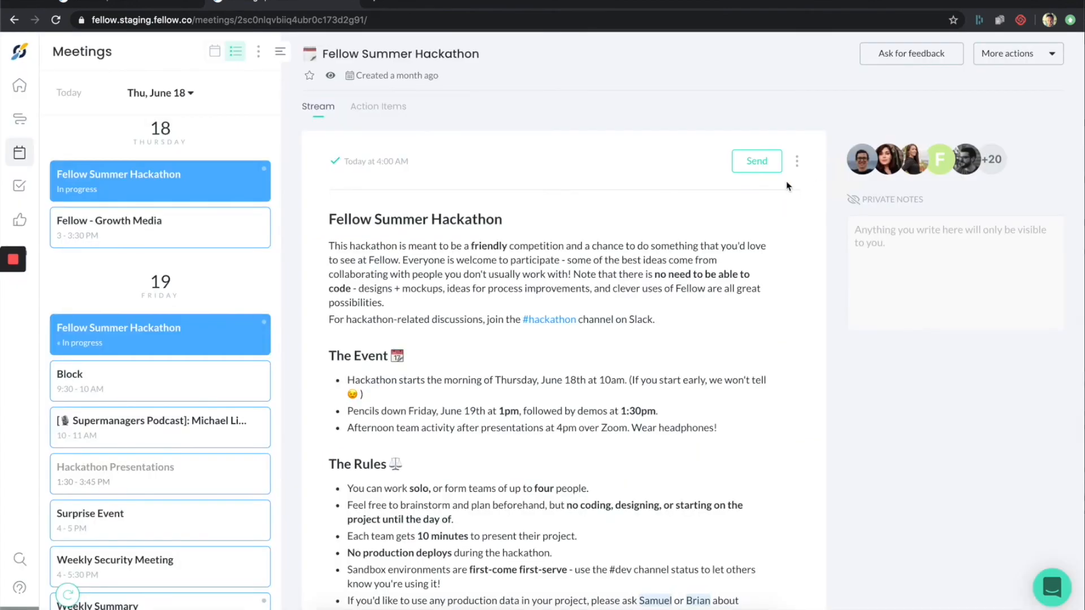
# View the feedback request form of the first listed 1-on-1 stream, close it unsent and return to the Feedback inbox
pyautogui.click(19, 126)
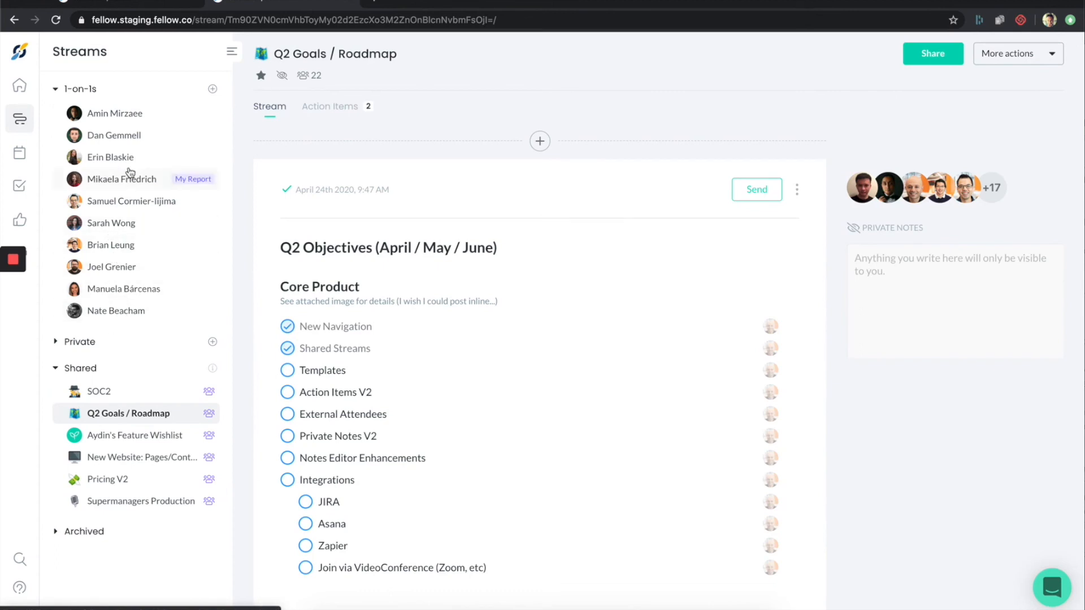
pyautogui.click(126, 115)
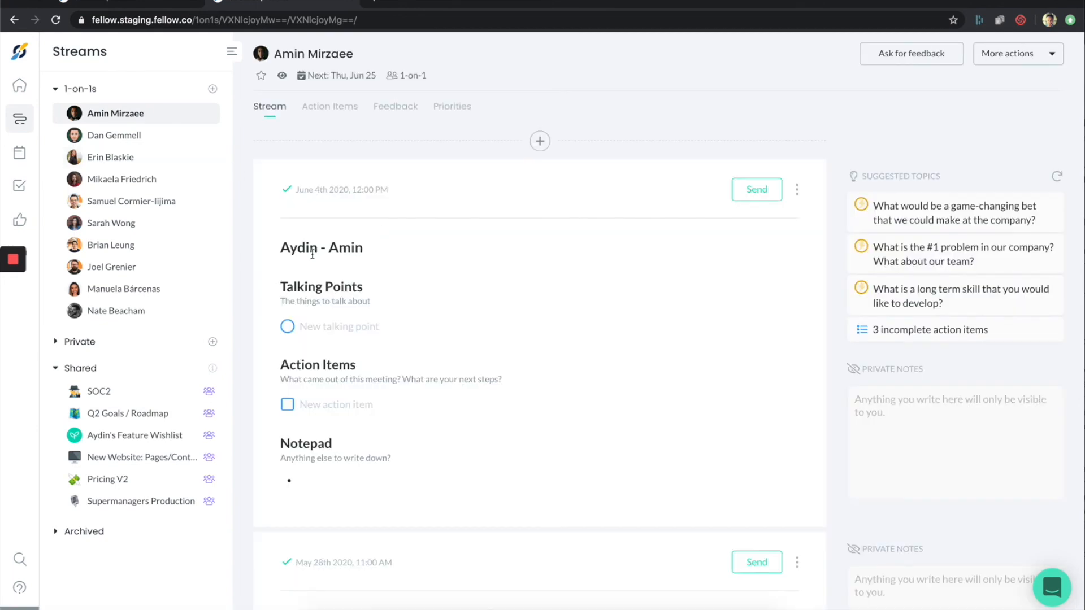
pyautogui.click(903, 57)
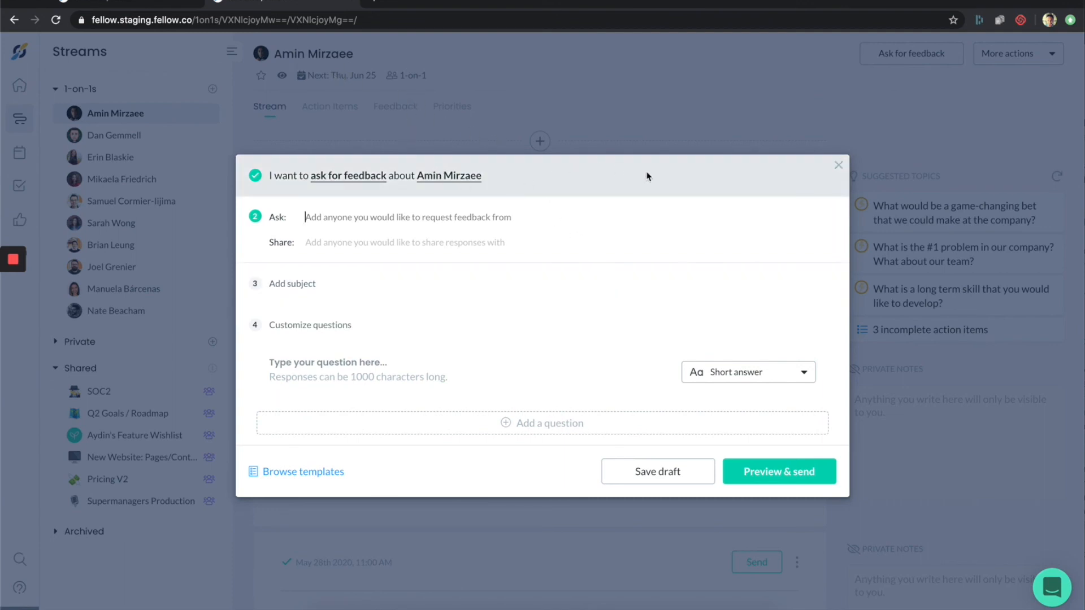
pyautogui.click(837, 165)
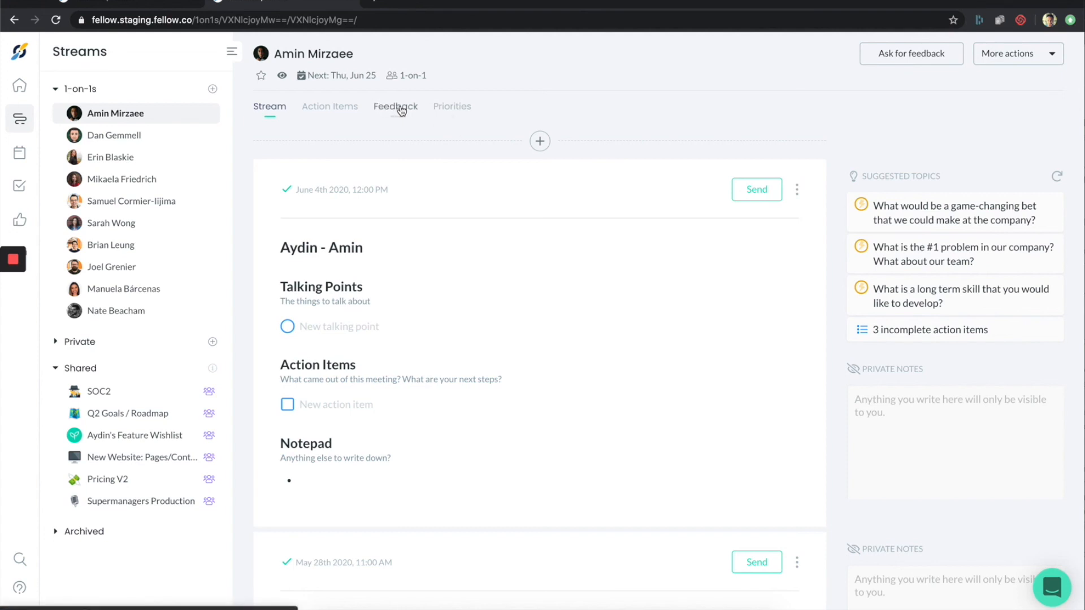
pyautogui.click(20, 221)
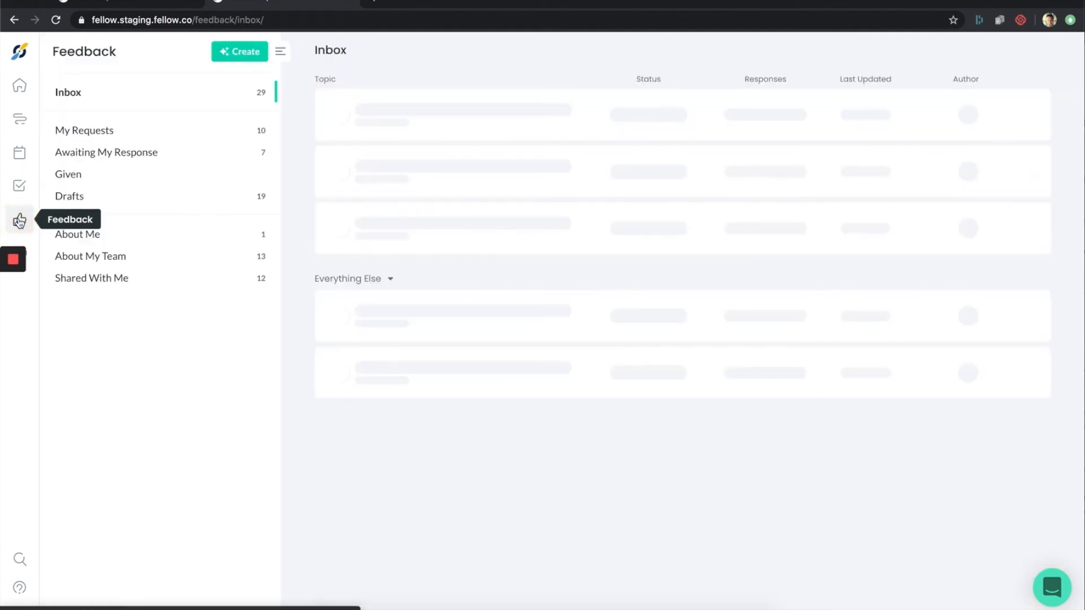